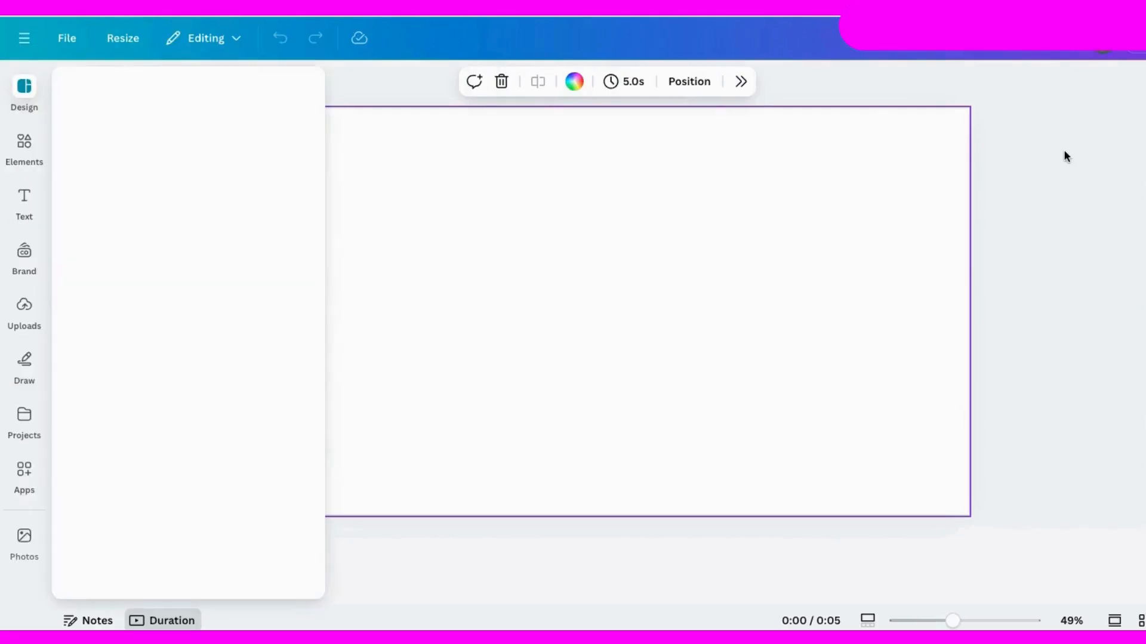
Search the design elements for "city park".
click(1054, 253)
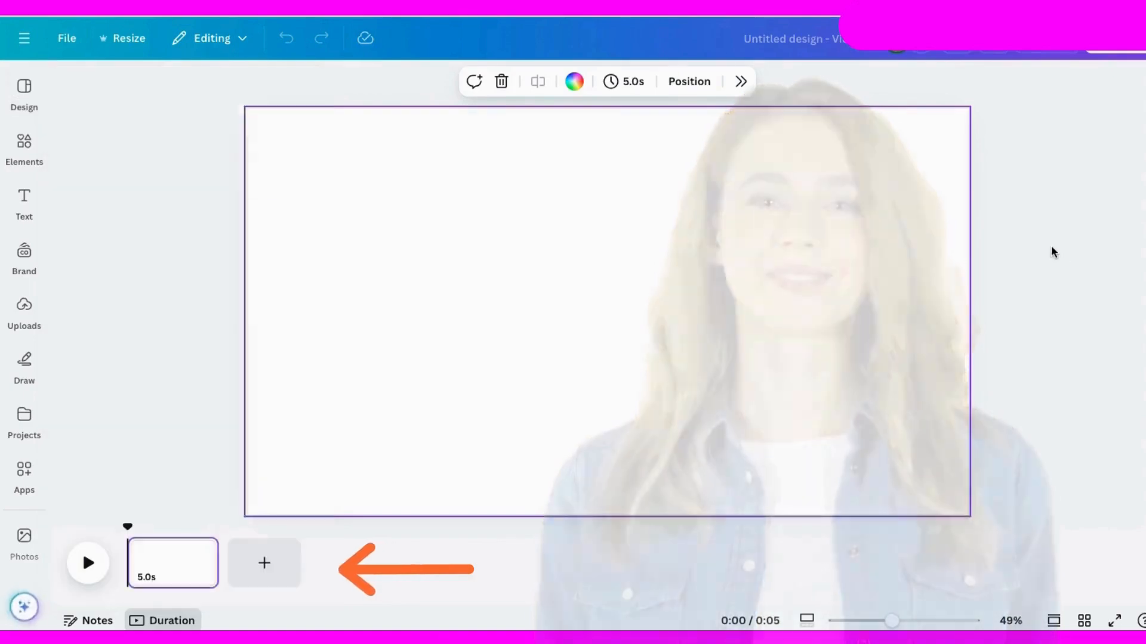
click(24, 147)
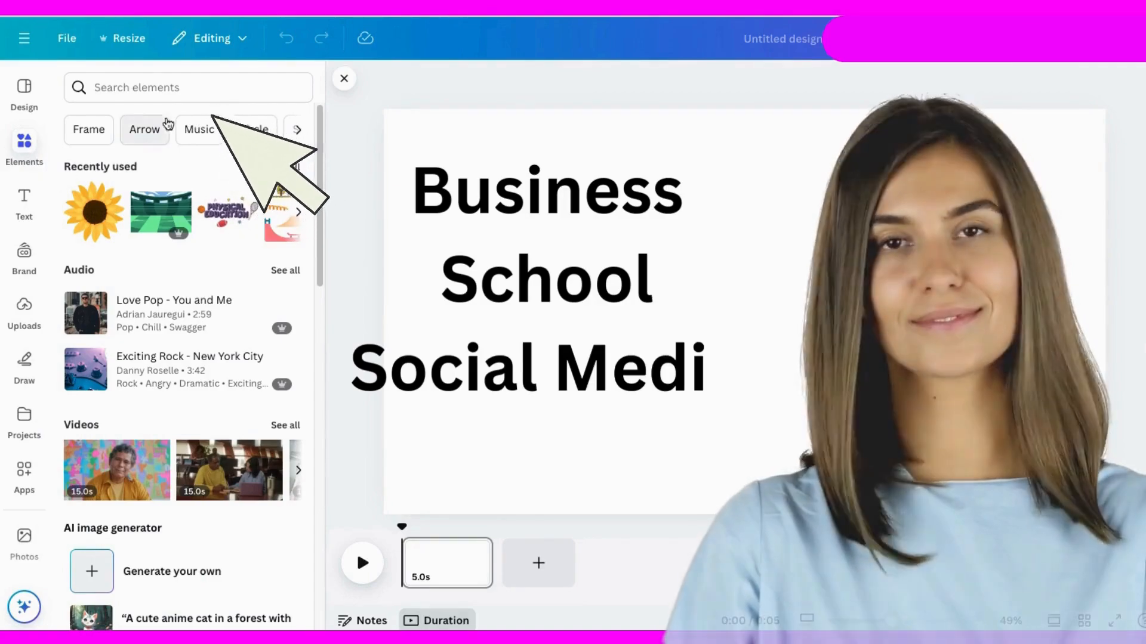
click(106, 87)
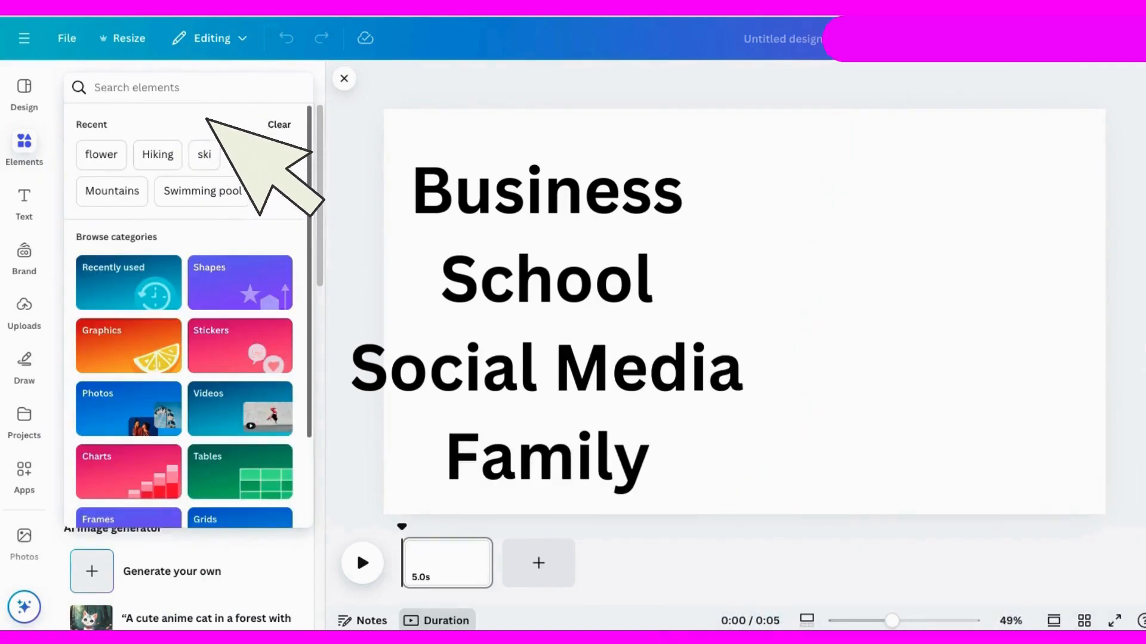
text(city ps)
key(BackSpace)
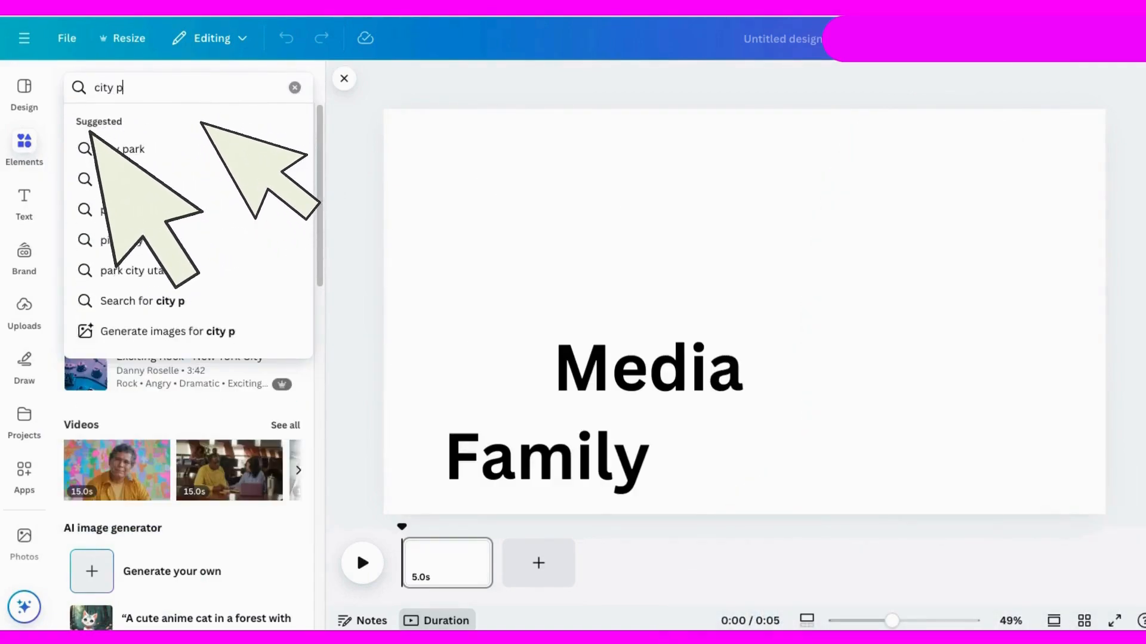
text(ark)
key(Return)
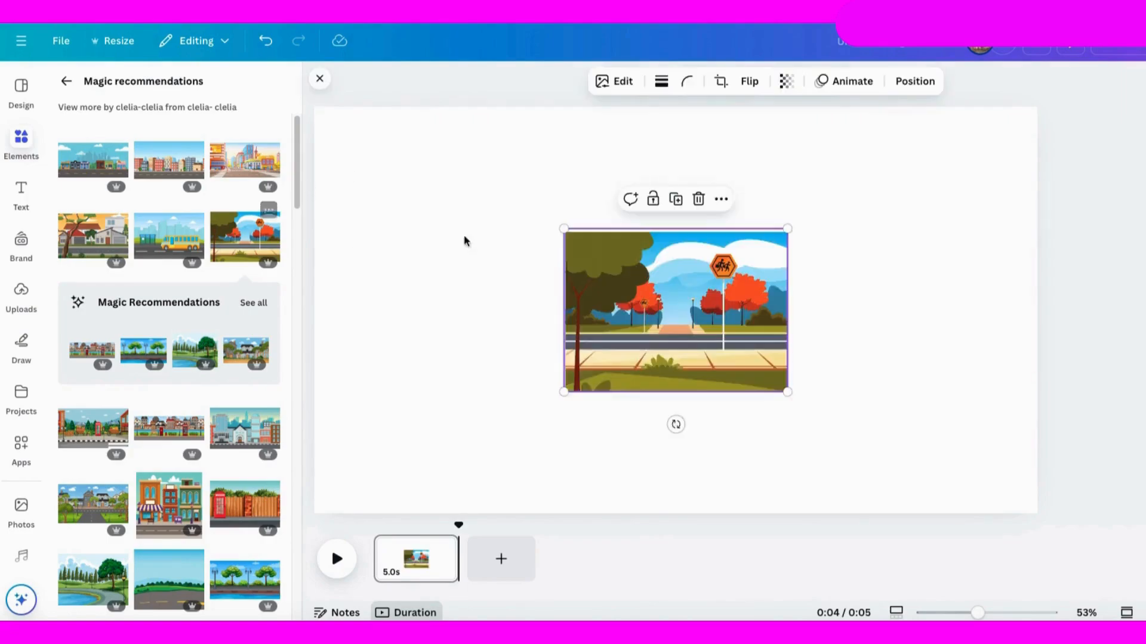
Enlarge the street-and-park graphic and position it so that it fills the whole page as a background.
drag(651, 292, 384, 162)
drag(523, 262, 1119, 499)
drag(920, 426, 932, 313)
drag(1006, 496, 1009, 495)
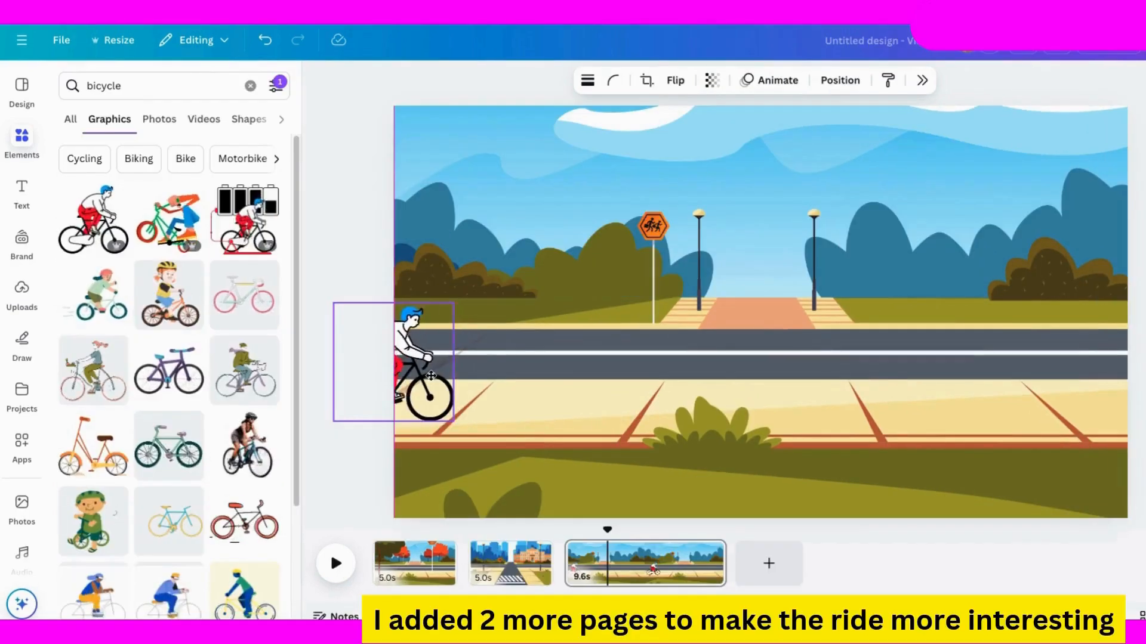
drag(431, 377, 414, 377)
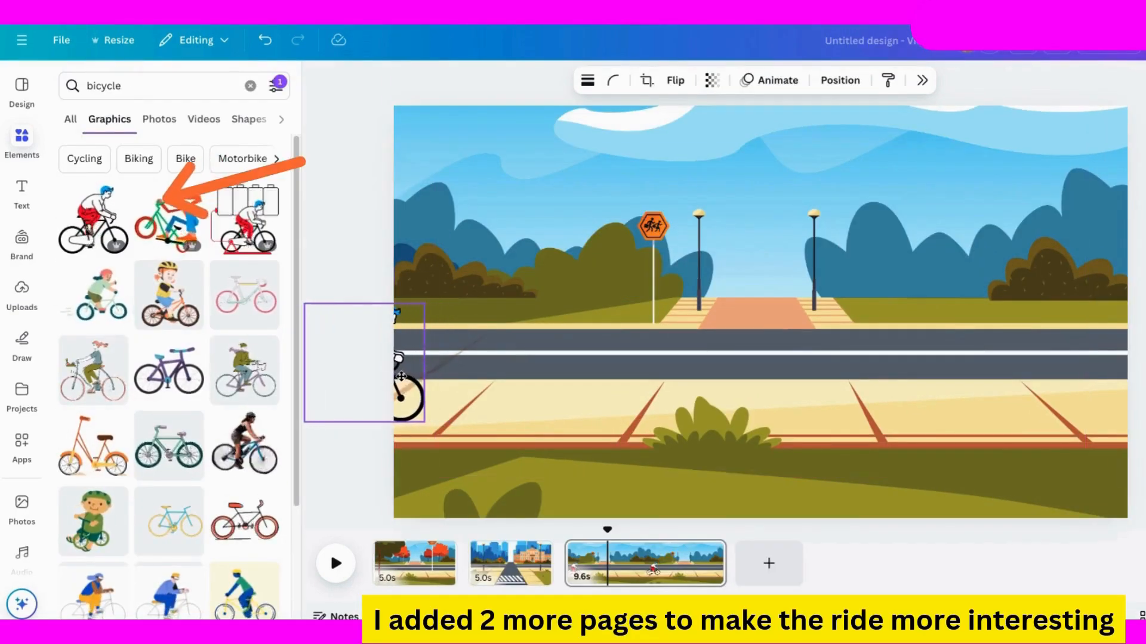
Create an animation moving the cyclist across the third page from its left edge past its right edge, using the Smooth movement style.
click(778, 79)
click(1025, 253)
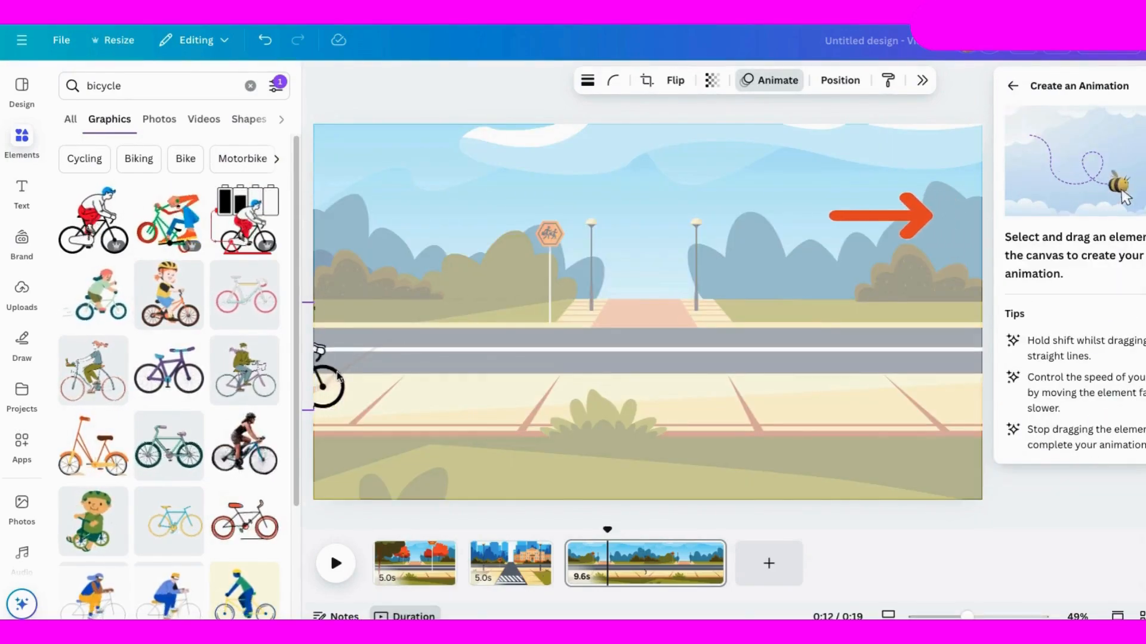
mouse_move(338, 375)
mouse_down()
mouse_move(648, 384)
mouse_move(1006, 376)
mouse_move(1110, 197)
mouse_move(1037, 381)
mouse_move(1082, 382)
mouse_up()
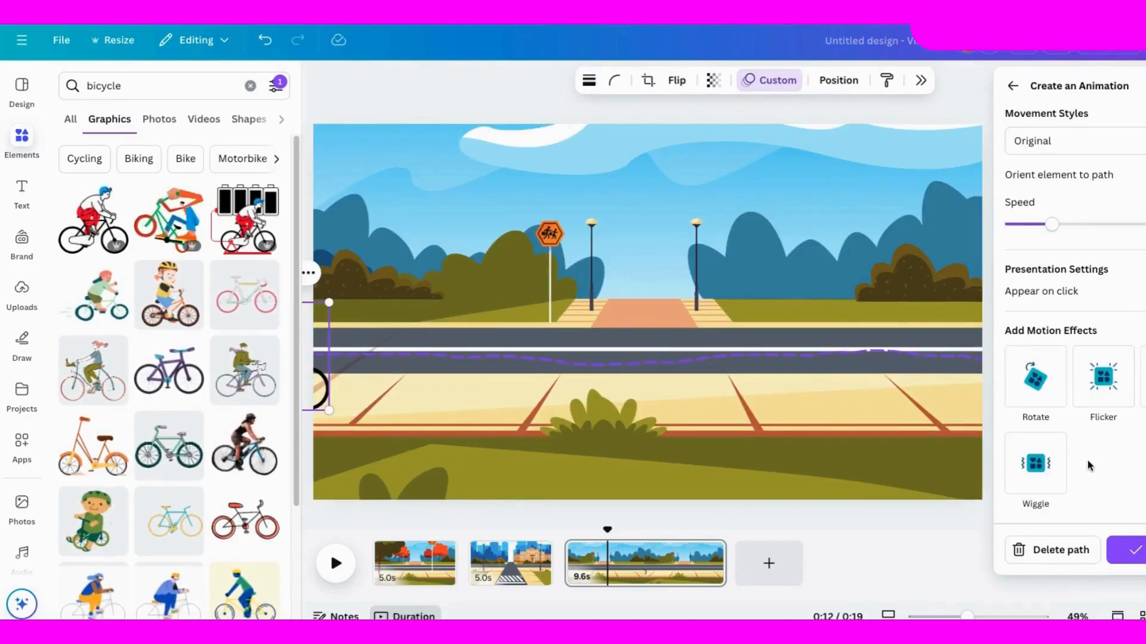
click(1055, 145)
click(1045, 208)
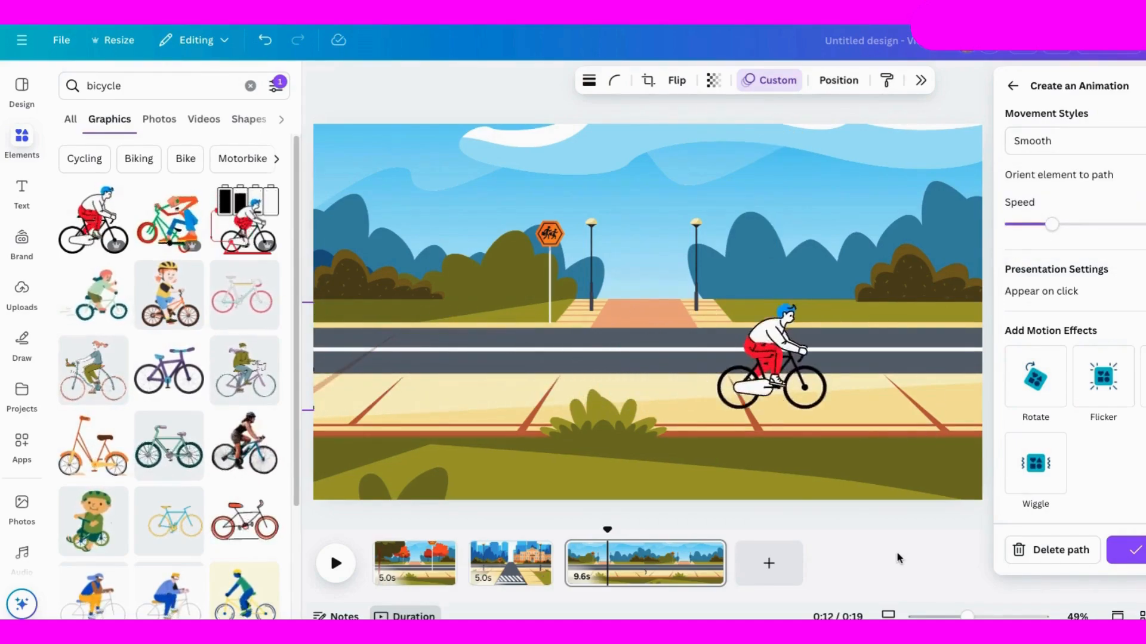
click(1133, 555)
Search graphics for "trees", add the tall light-green tree to the third page and size it beside the road sign.
text(trees)
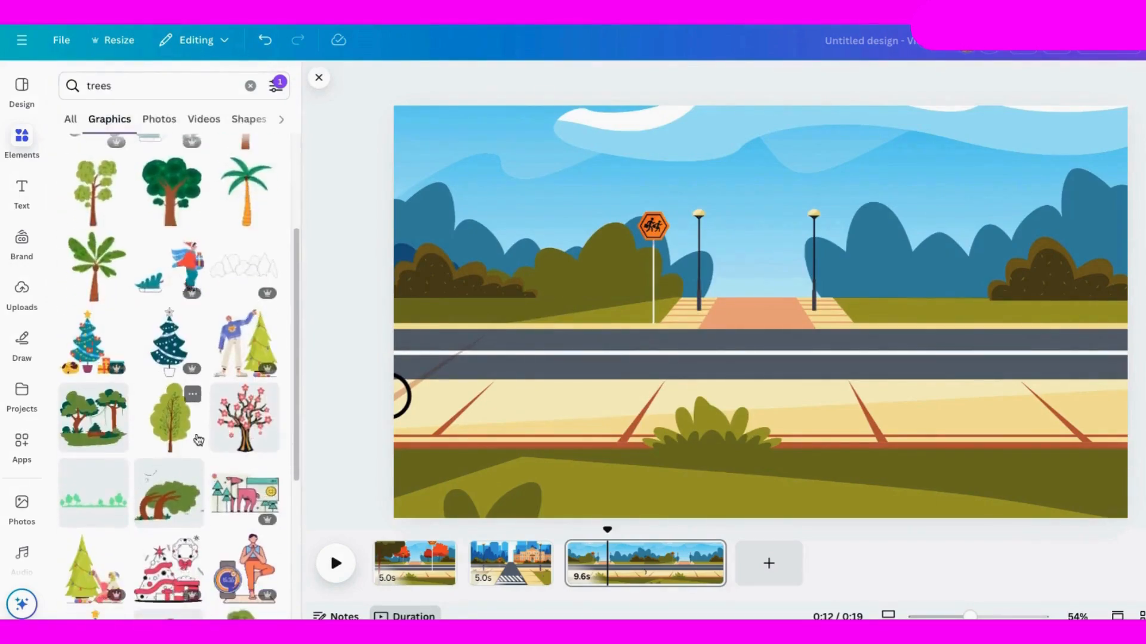
click(198, 440)
drag(865, 145, 776, 291)
drag(742, 336, 606, 167)
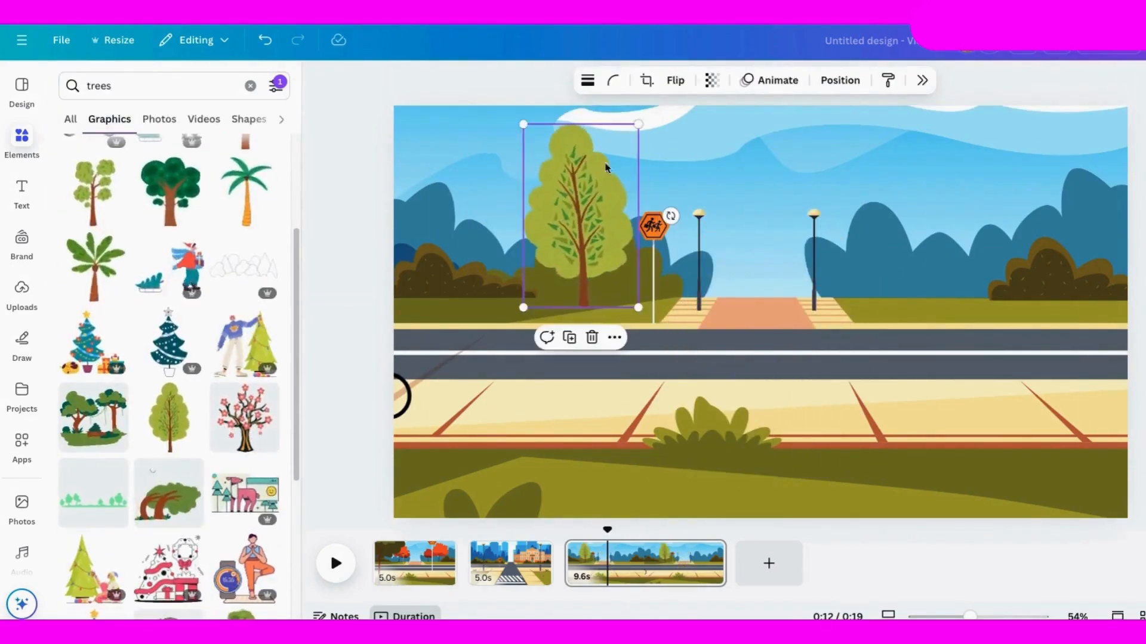
drag(638, 124, 646, 113)
drag(560, 212, 536, 216)
Add the orange-trunk tree to the third page, shrink it and place it on the grass beyond the road's right side.
click(242, 402)
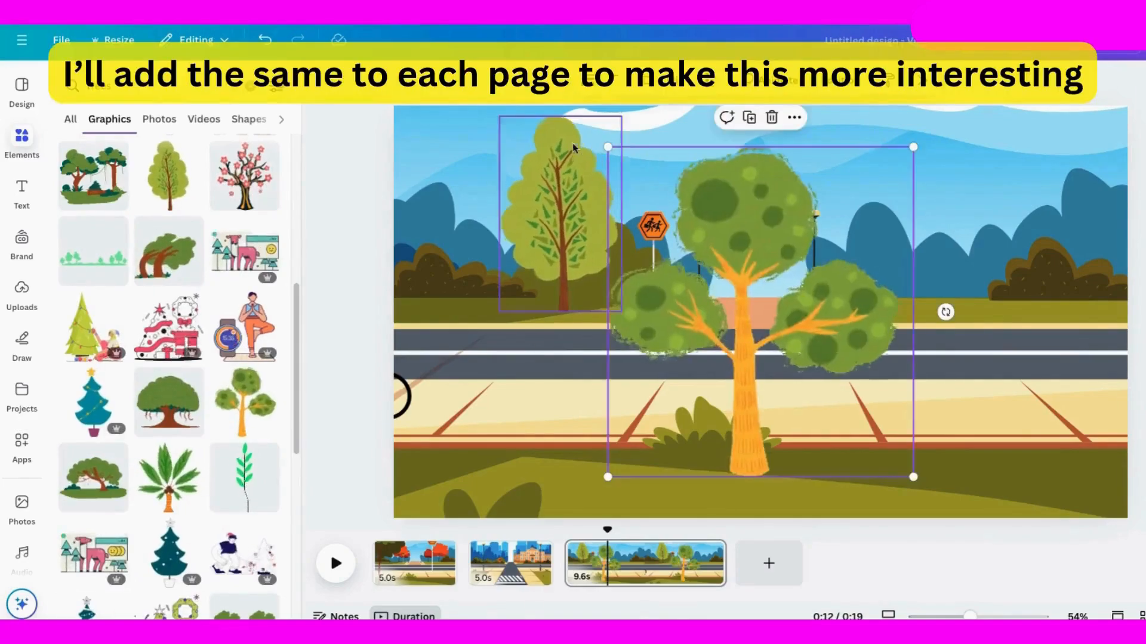
drag(606, 146, 772, 324)
drag(842, 405, 943, 237)
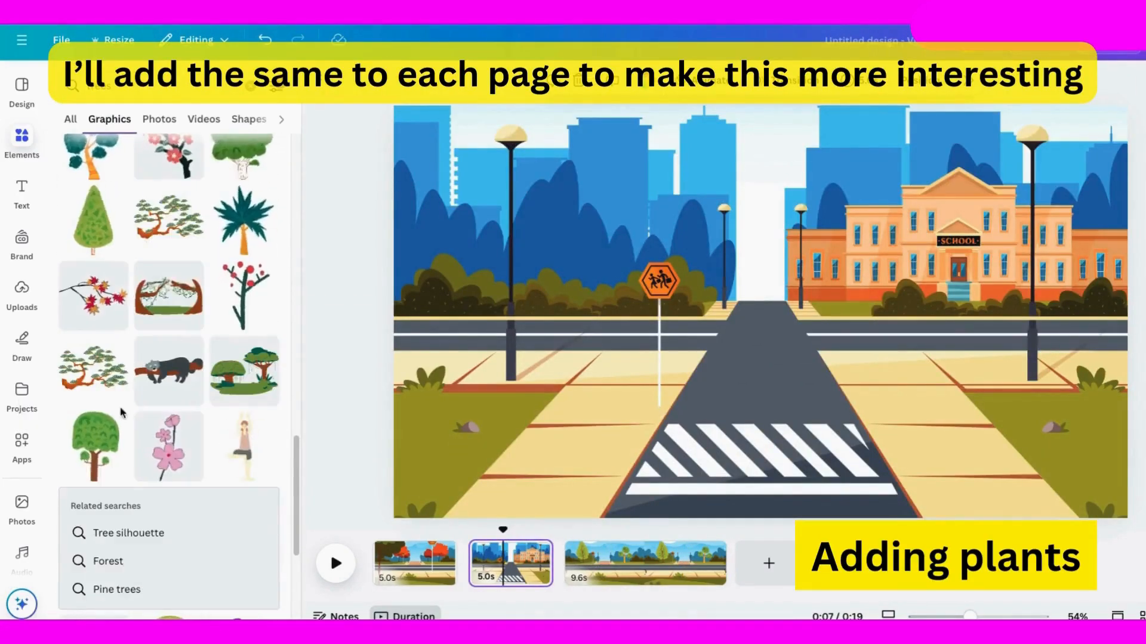
Add a round green tree to the second page, shrink it and place it behind the road at the left edge.
click(168, 494)
drag(900, 146, 822, 239)
drag(795, 315, 836, 137)
drag(861, 300, 811, 241)
drag(737, 186, 467, 263)
drag(539, 139, 506, 177)
drag(459, 233, 453, 233)
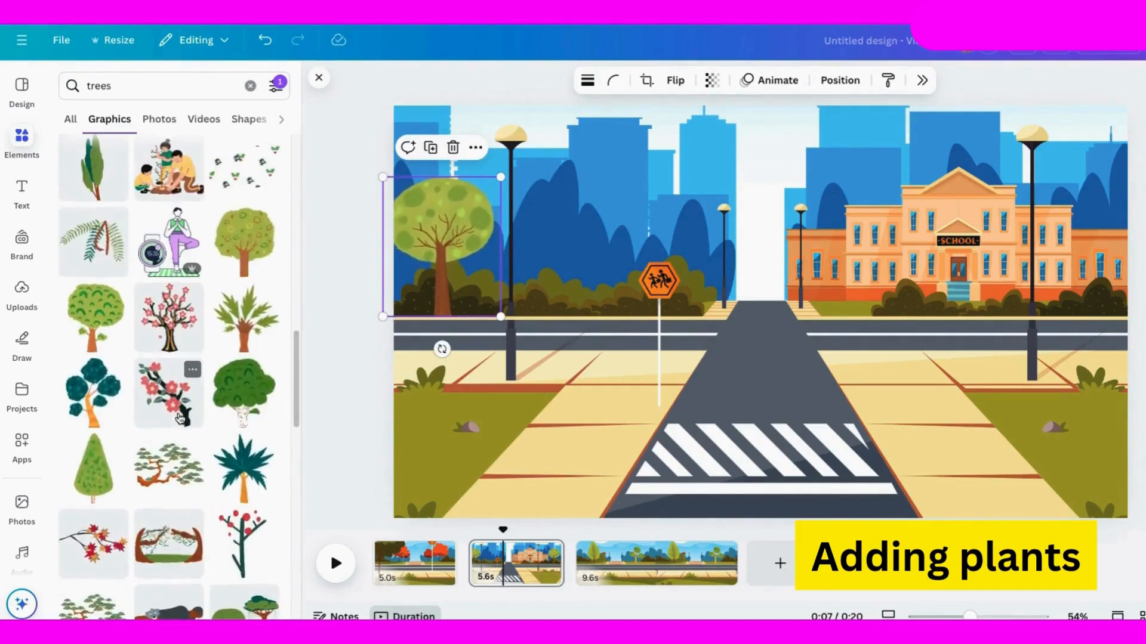
Add the tree with patterned foliage at the second page's left edge, moving the smaller tree from there to beside the crosswalk.
click(248, 232)
drag(605, 145, 754, 302)
drag(841, 385, 1041, 312)
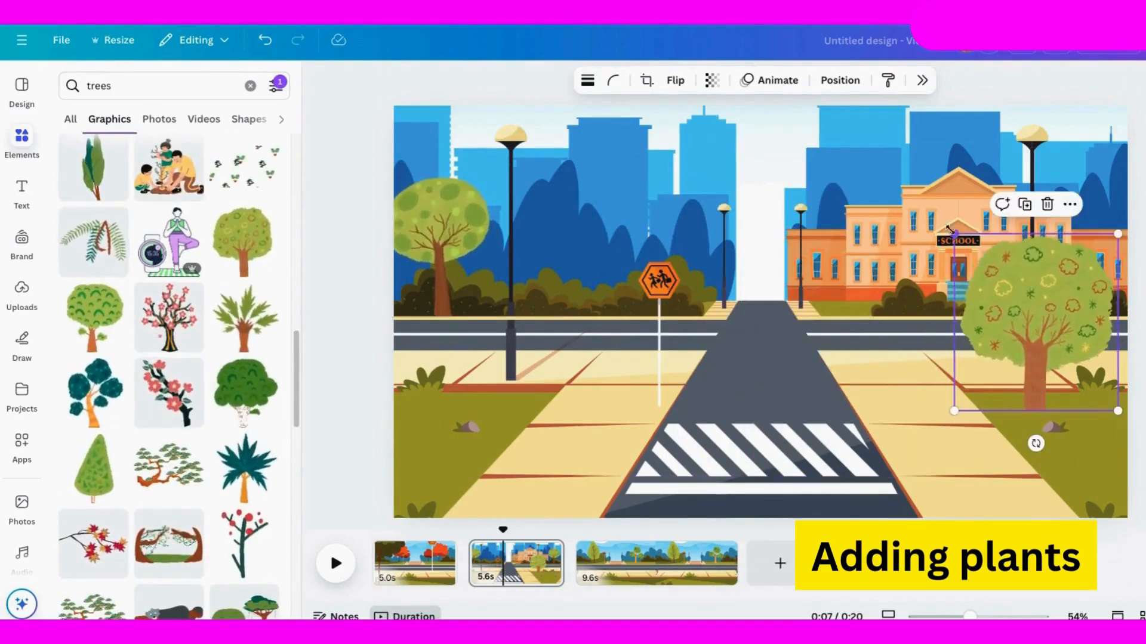
drag(953, 232, 921, 197)
drag(465, 236, 910, 413)
drag(1020, 298, 434, 206)
drag(534, 105, 496, 147)
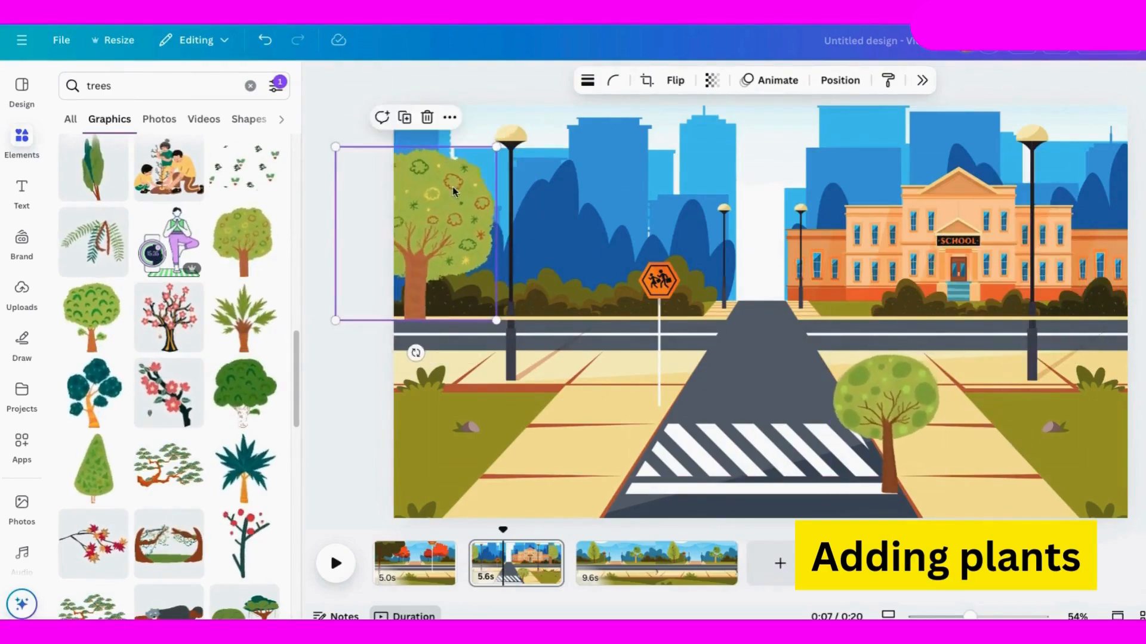
Enlarge the smaller tree beside the crosswalk and place it in front of the school.
click(883, 401)
drag(830, 354, 760, 272)
drag(856, 352, 1004, 269)
Add the orange-trunk tree to the first page and place it in the foreground at the right edge.
click(410, 564)
scroll(169, 365, up, 4)
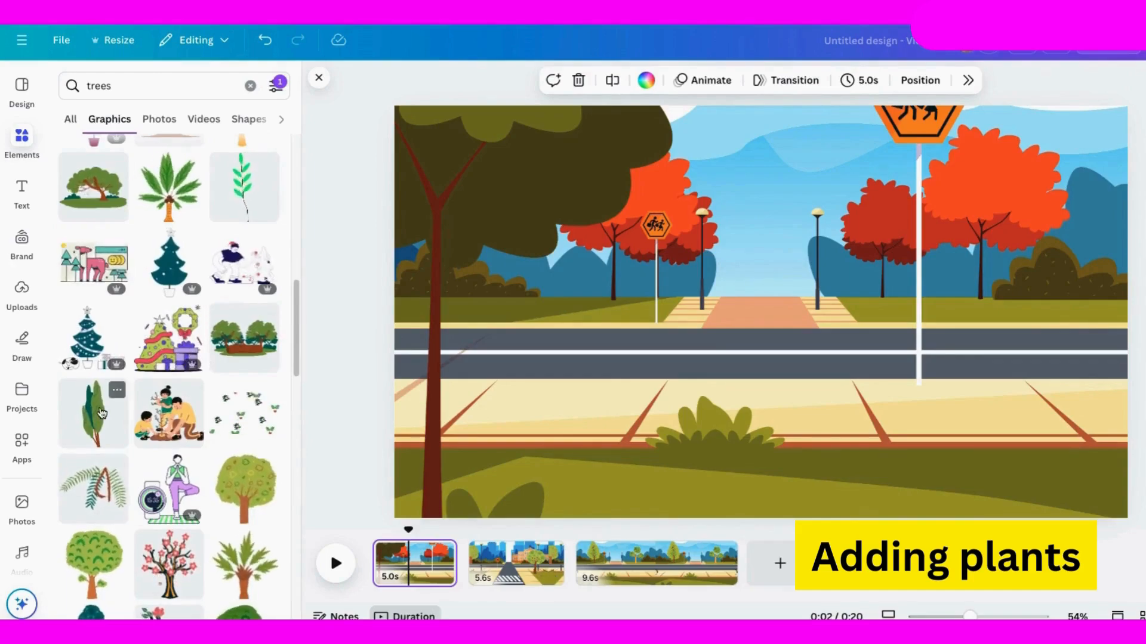
scroll(103, 405, up, 3)
click(244, 388)
drag(735, 357, 1012, 381)
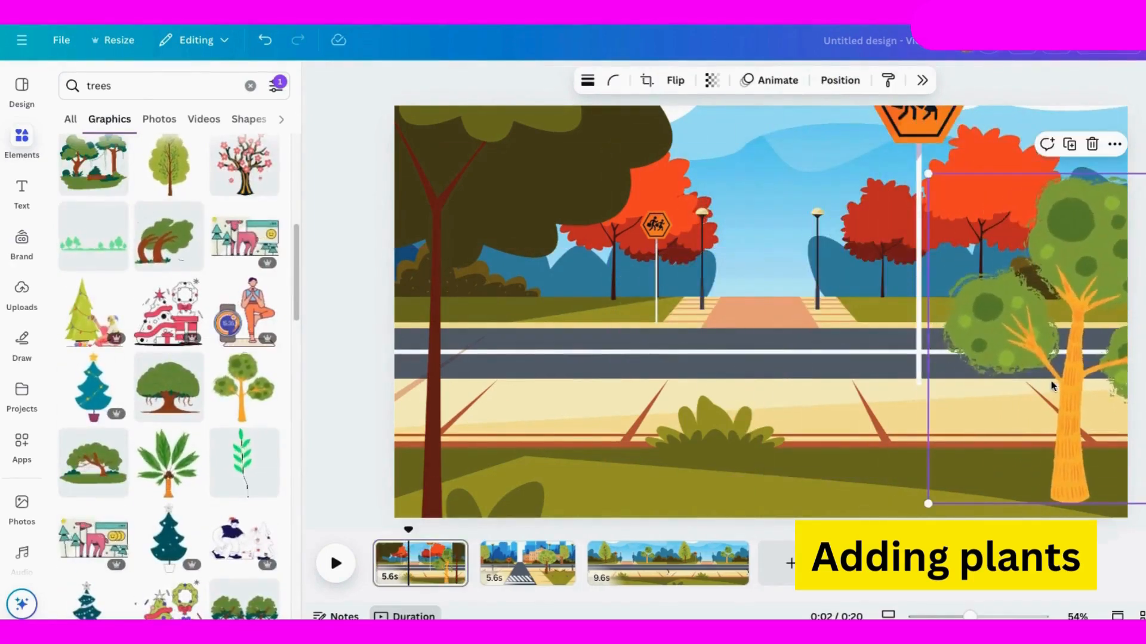
click(1127, 116)
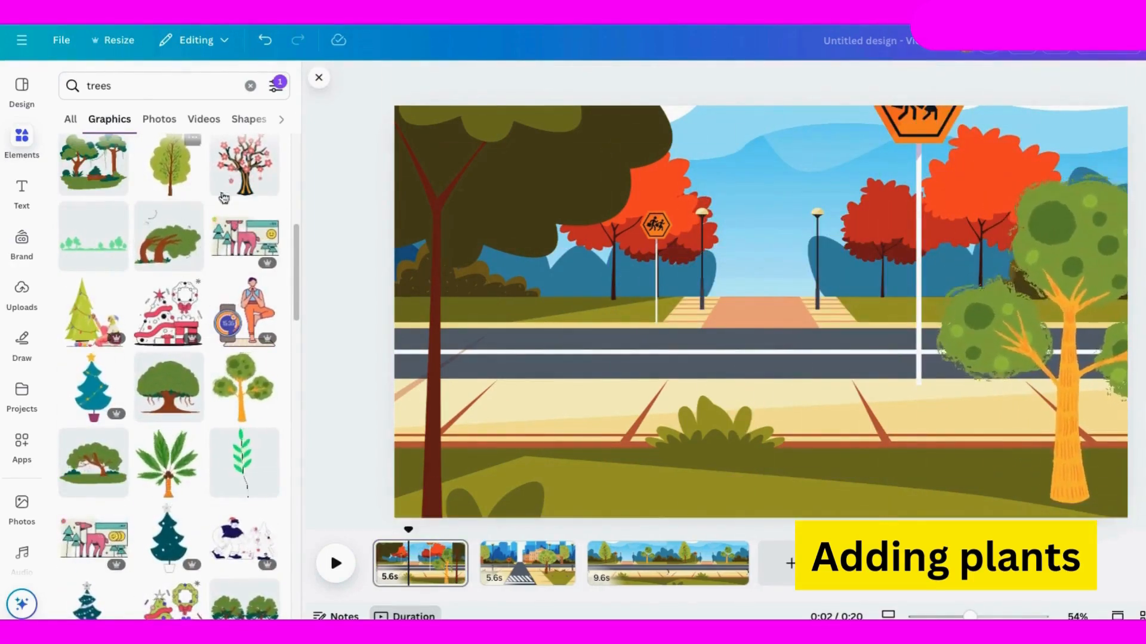
Copy the animated cyclist from the third page to the first page's left edge and enlarge the first page's background.
click(507, 563)
click(693, 564)
click(398, 394)
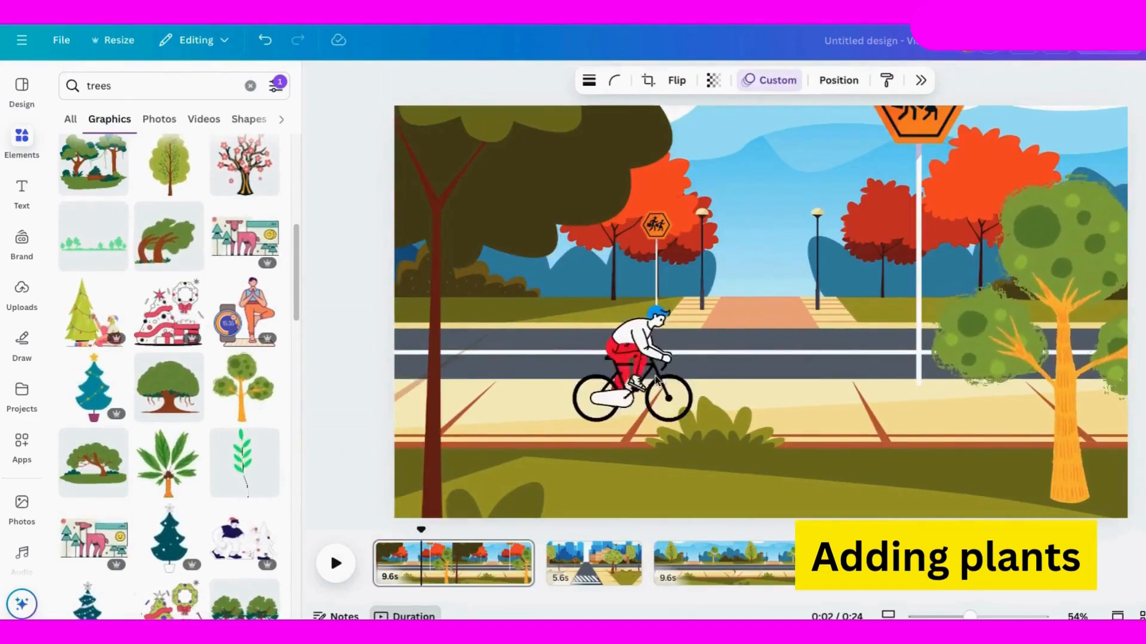
drag(631, 376, 398, 394)
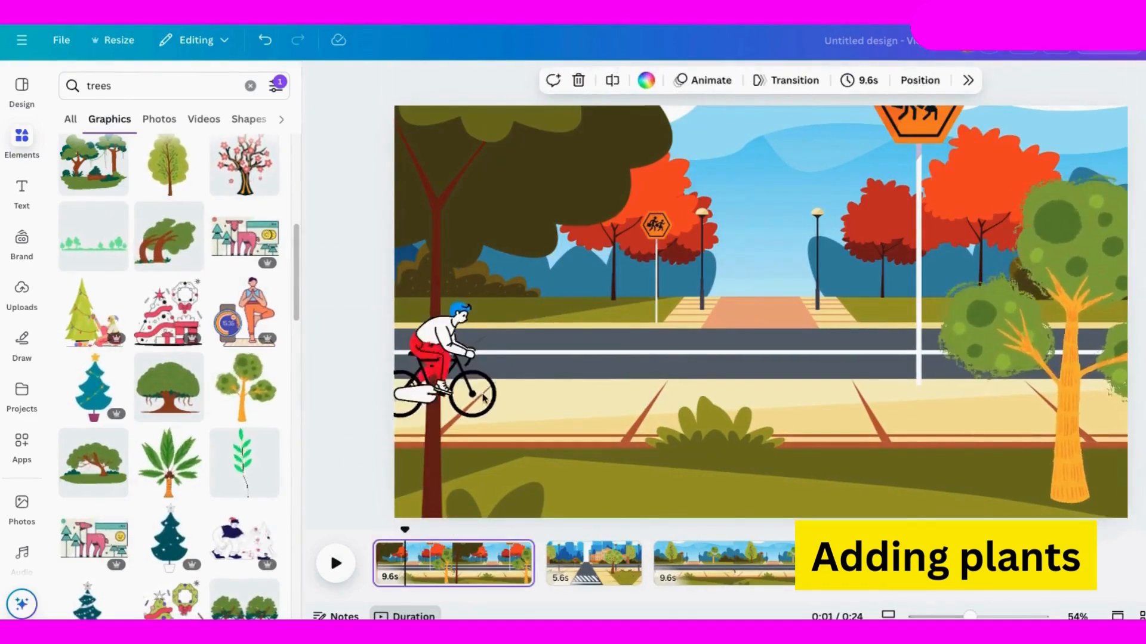
drag(485, 397, 462, 398)
click(463, 397)
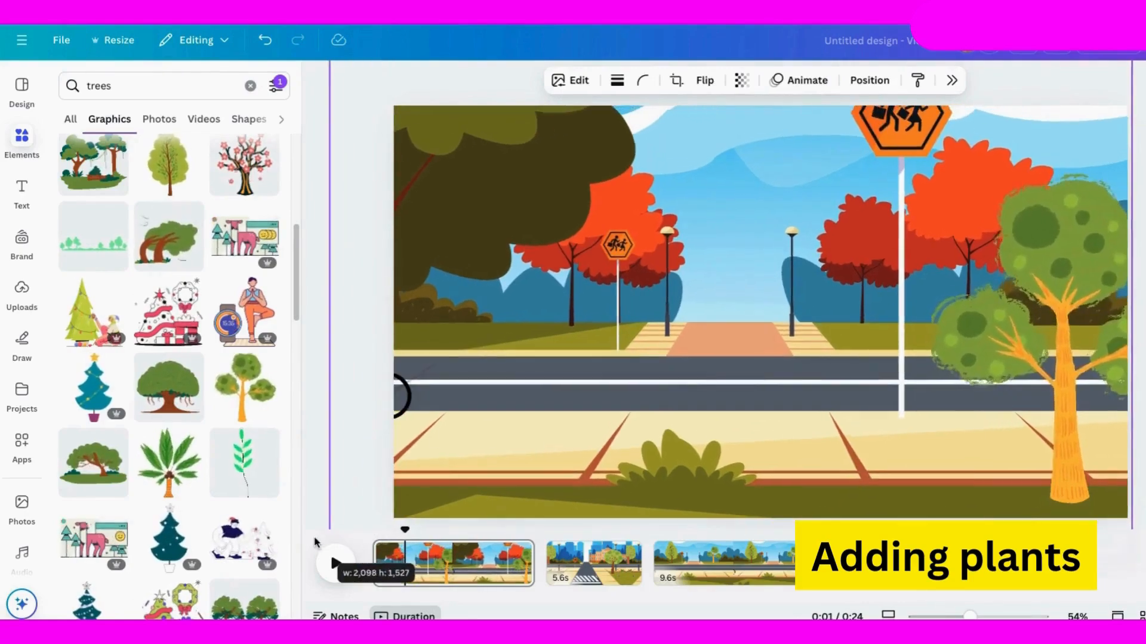
click(406, 393)
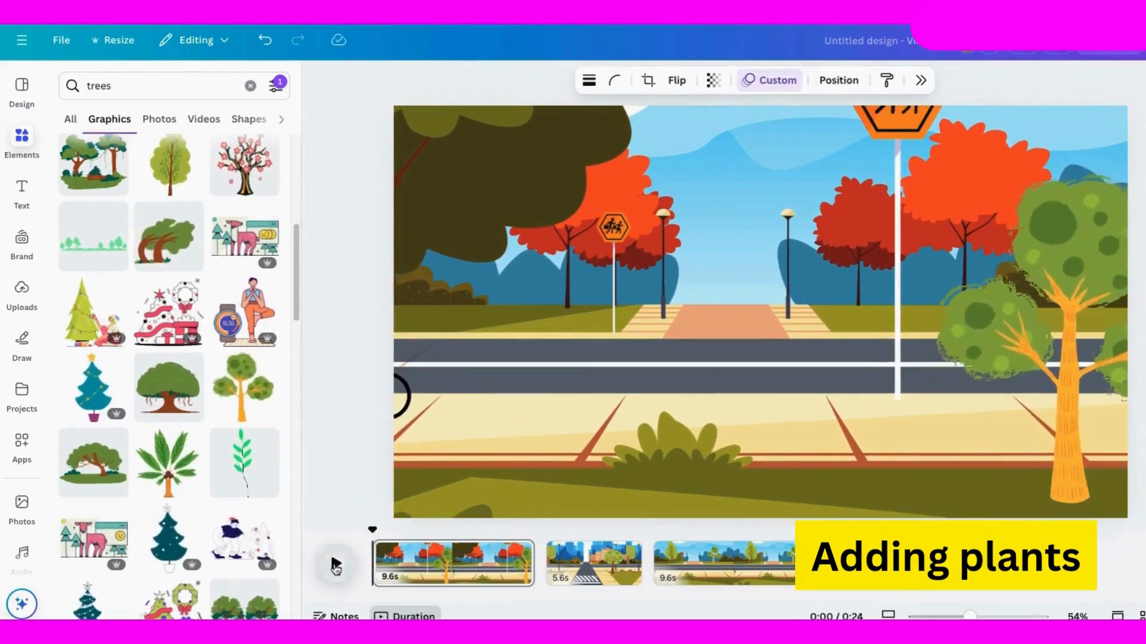
Preview the first page's bicycle ride and check the foreground tree's place in the layer order.
click(336, 562)
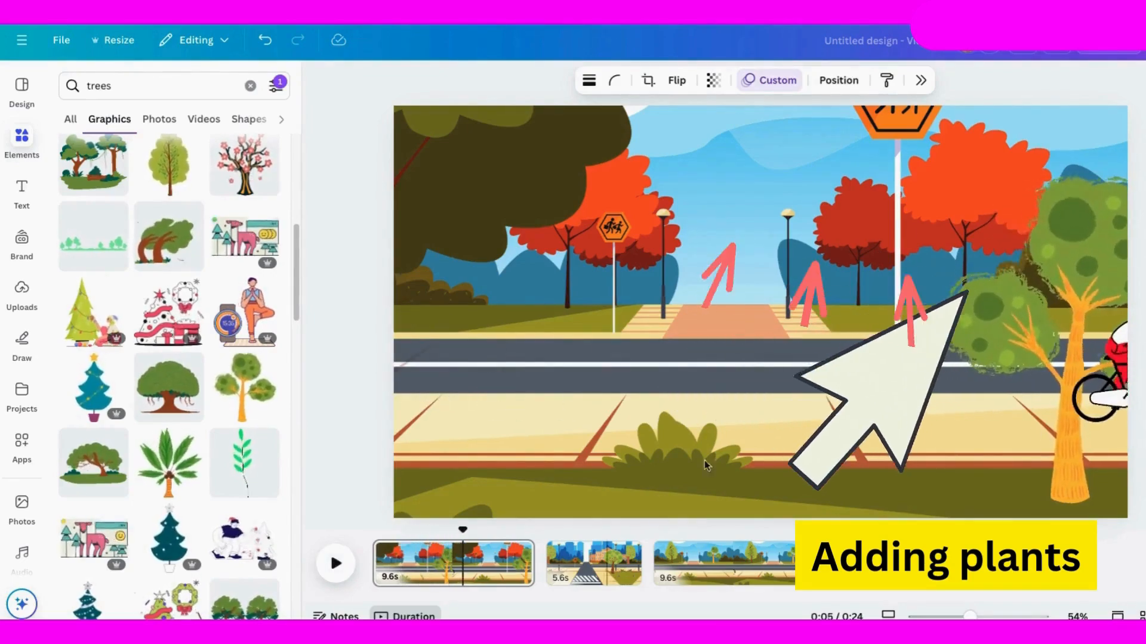
click(1063, 376)
click(838, 81)
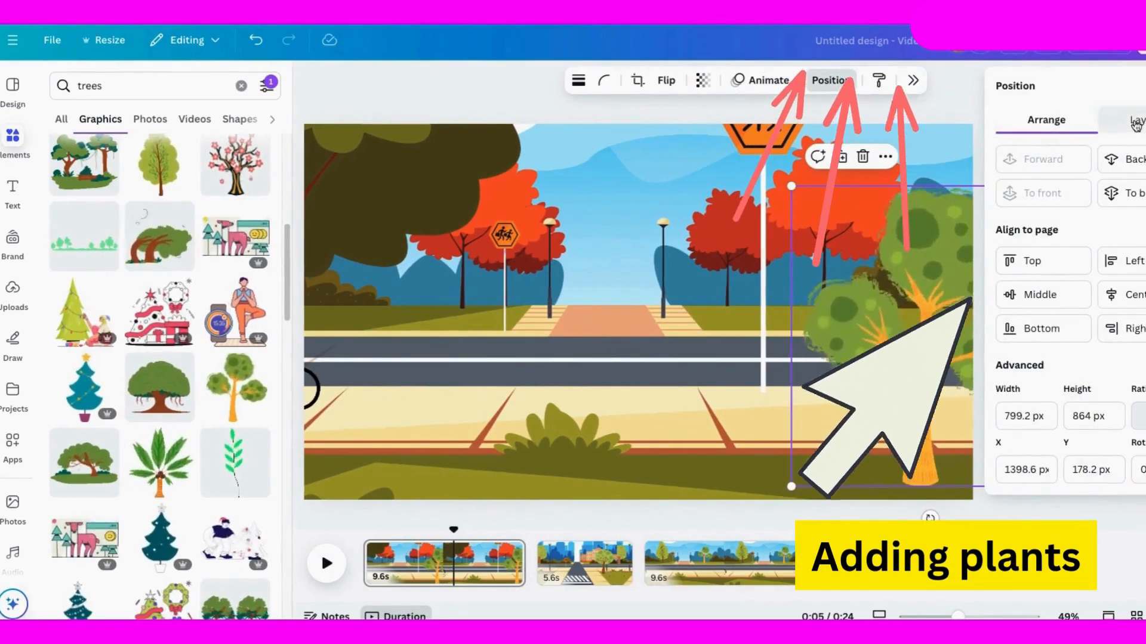
click(1139, 120)
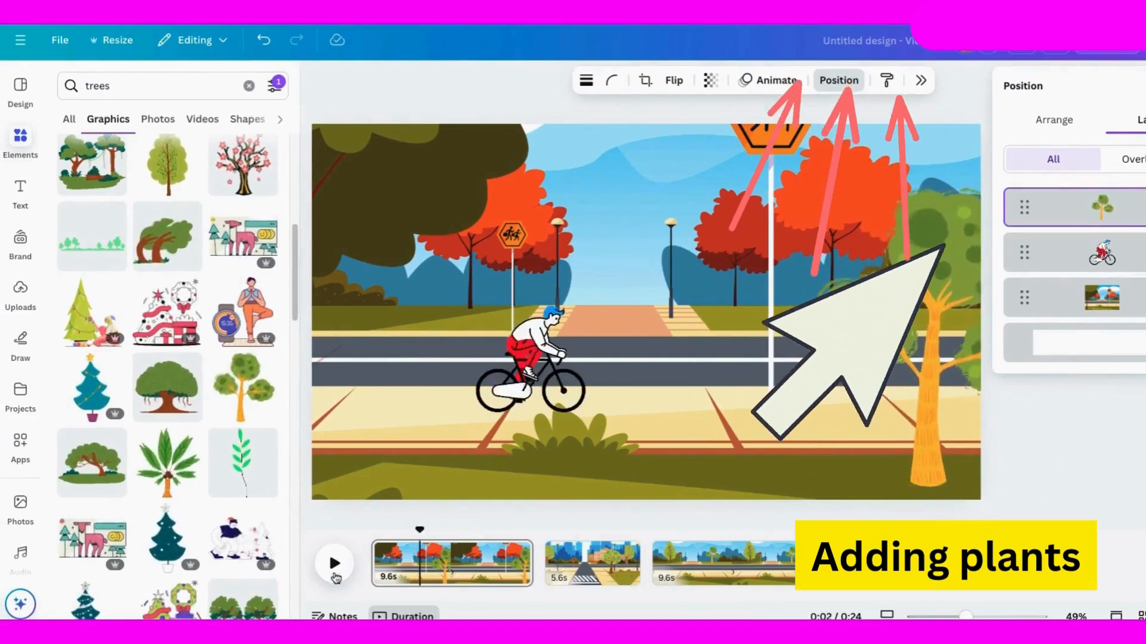
click(335, 574)
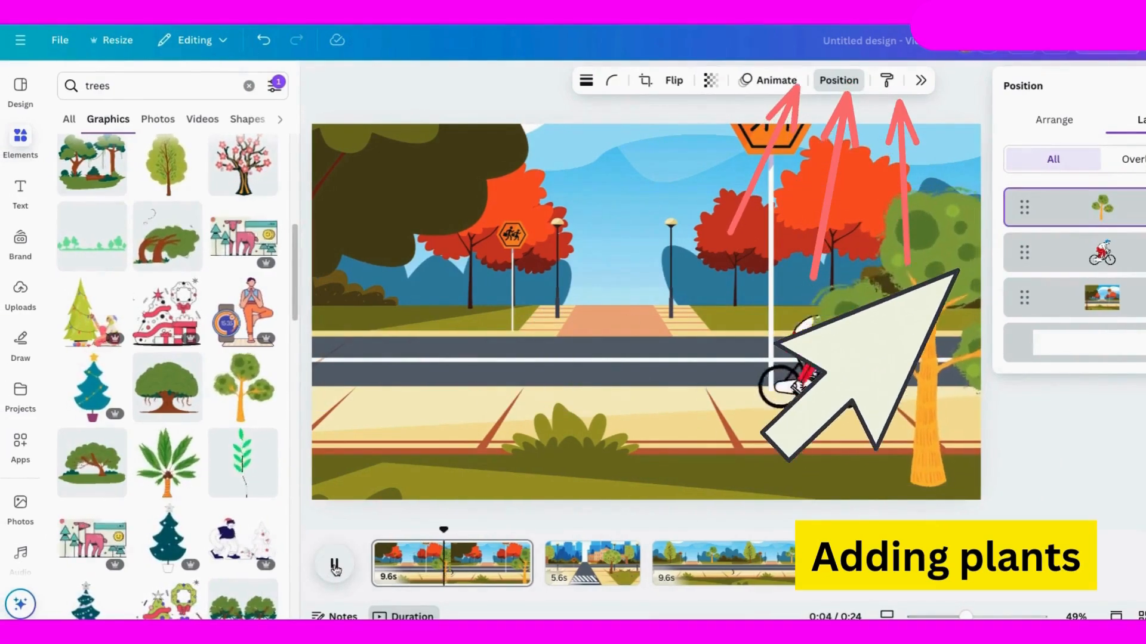
Add the animated cyclist at the second page's left edge and undo the accidental shift of the background.
click(568, 576)
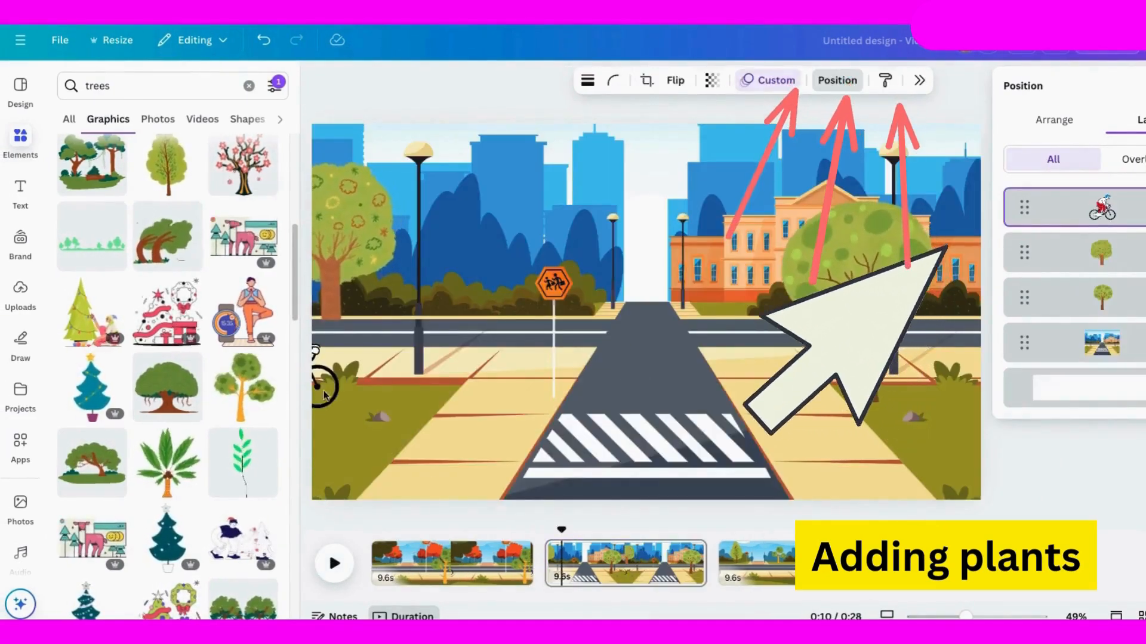
click(324, 394)
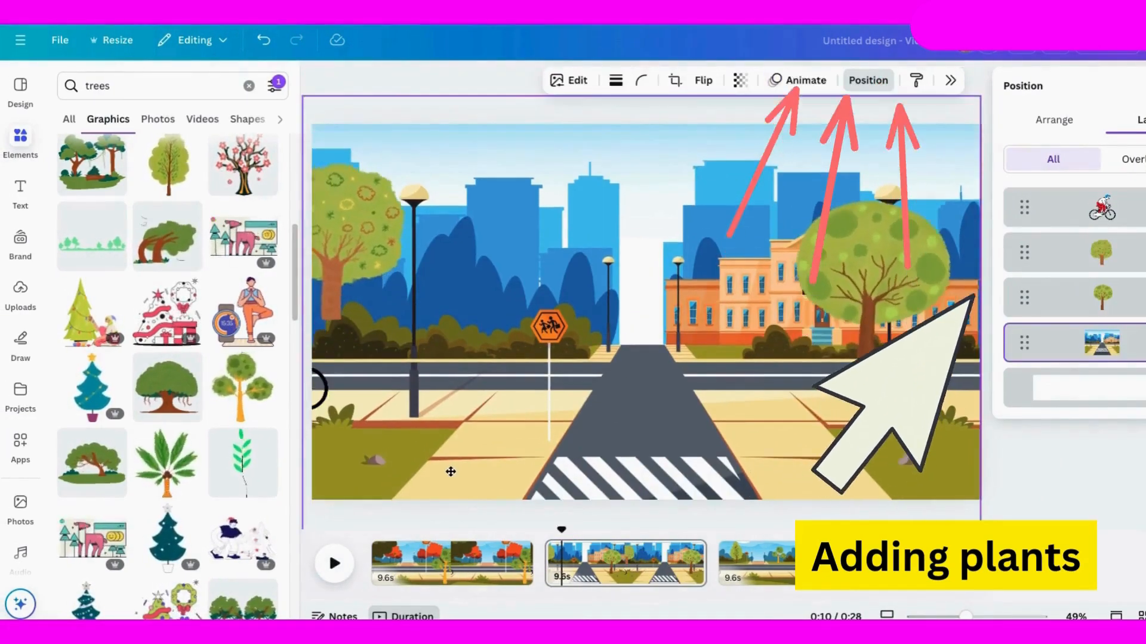
click(251, 42)
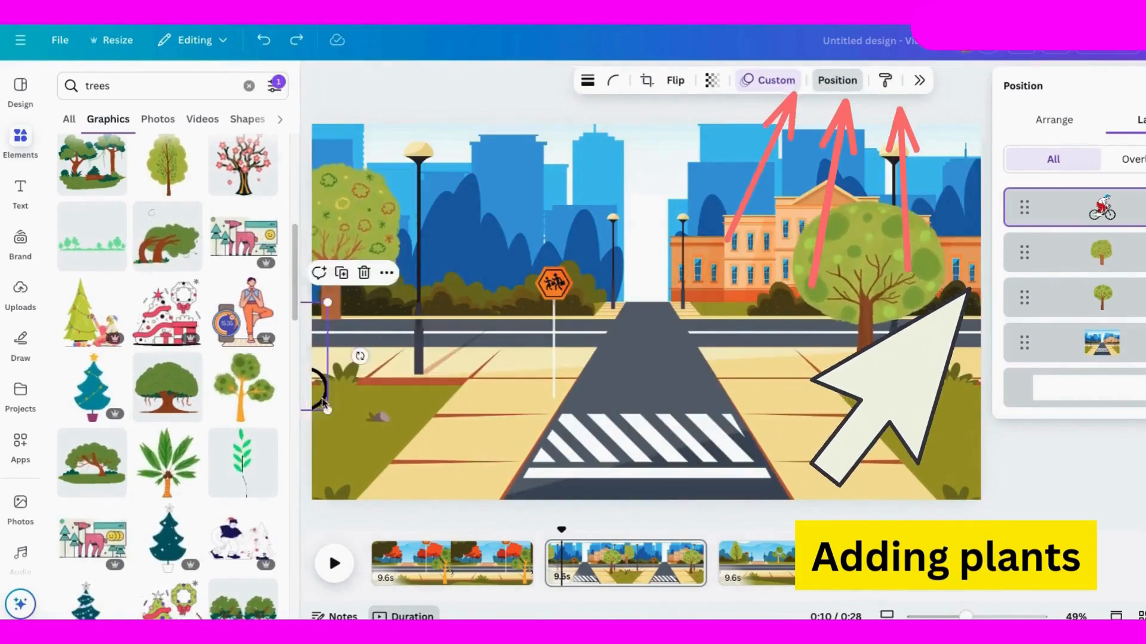
click(264, 42)
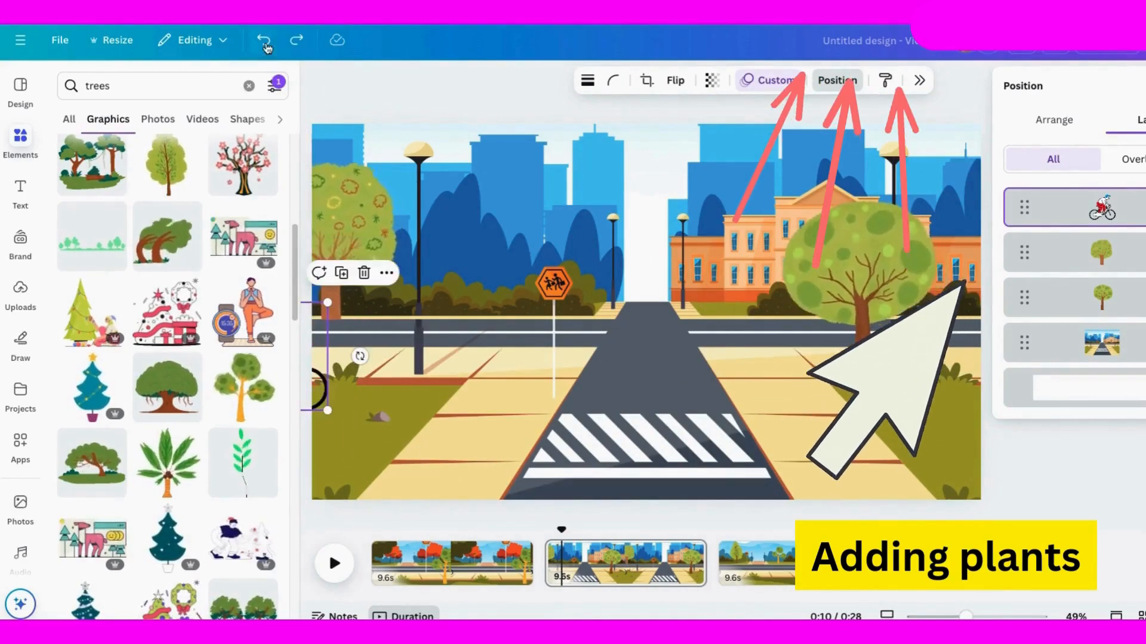
Shorten the three pages to 5.3, 5.1 and 5.0 seconds and preview the complete ride.
click(334, 563)
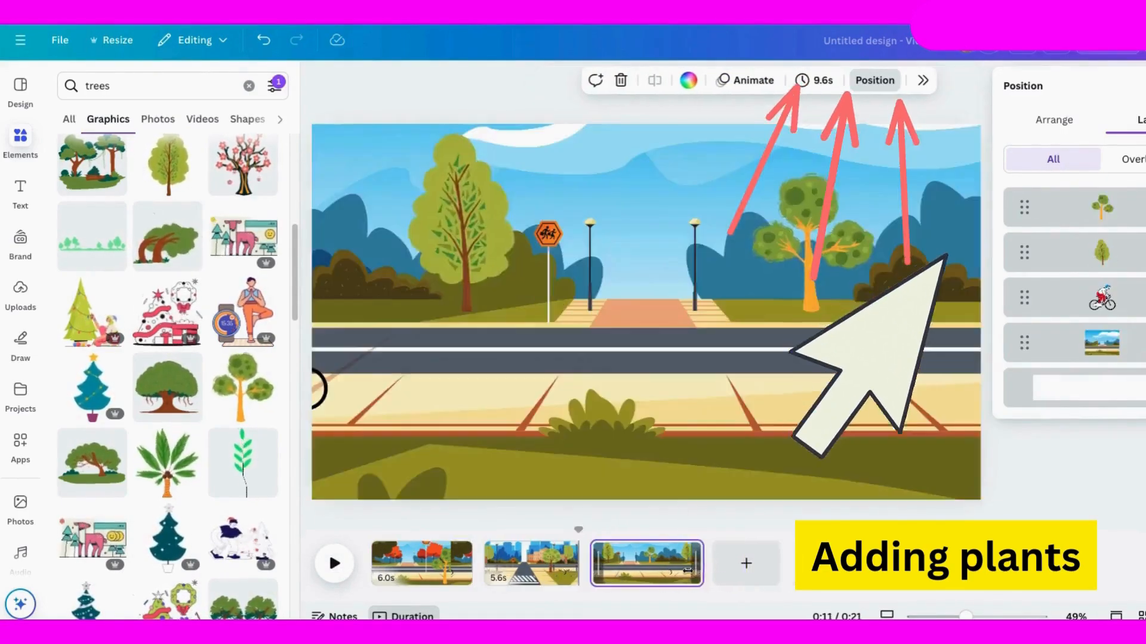
click(531, 563)
click(421, 563)
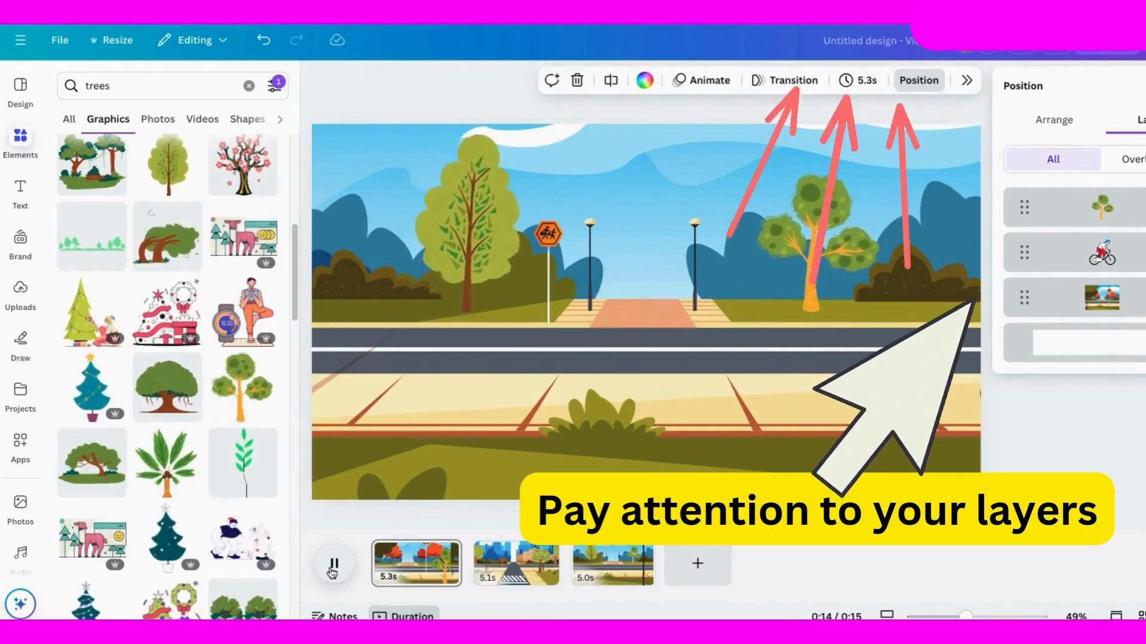
click(333, 566)
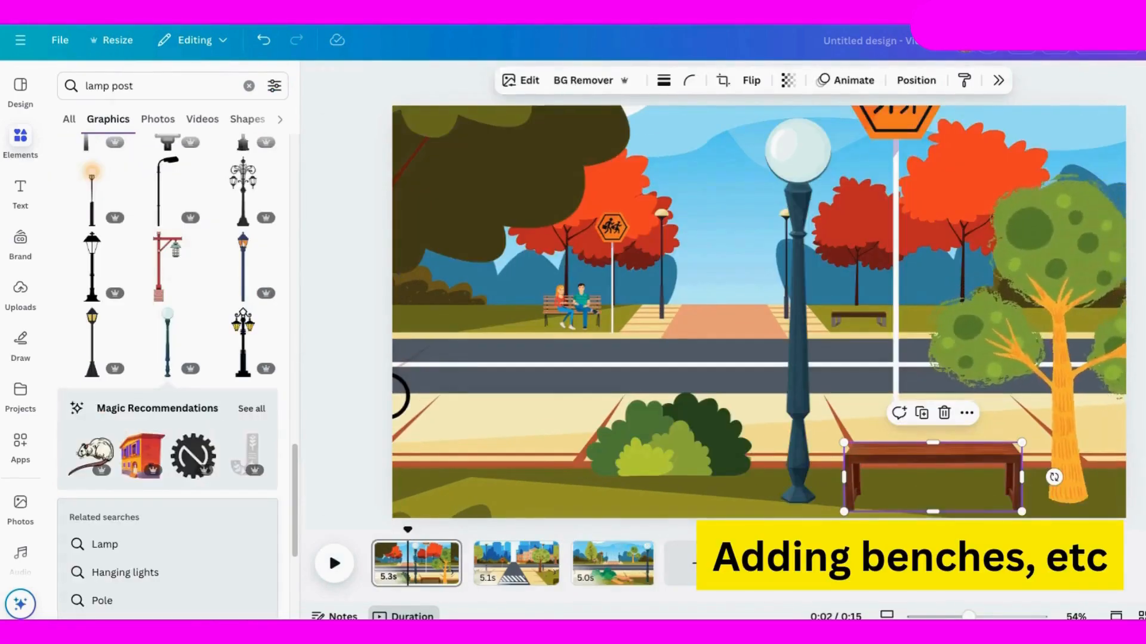
Review the three pages and bring the family's bench in front of the tall tree on the third page.
drag(394, 533, 374, 531)
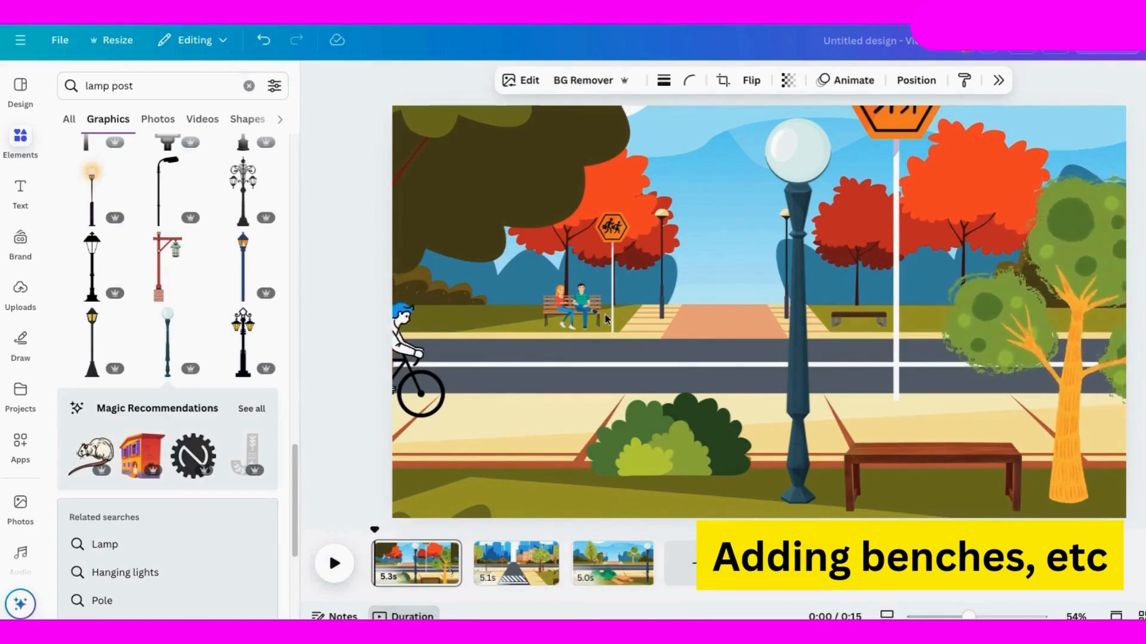
click(521, 562)
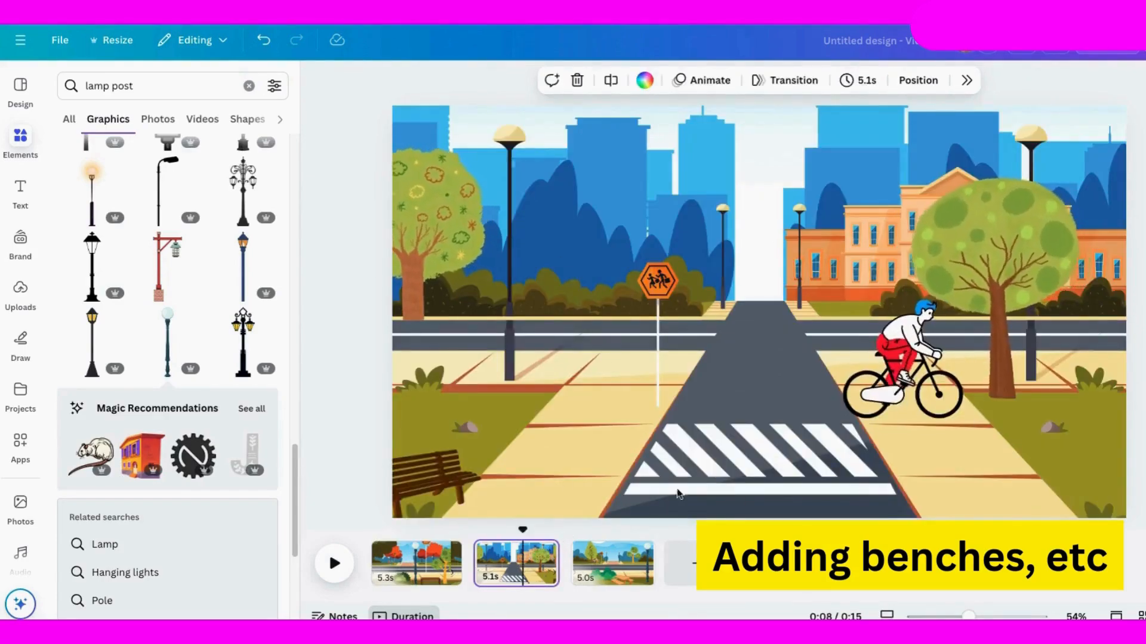
click(608, 562)
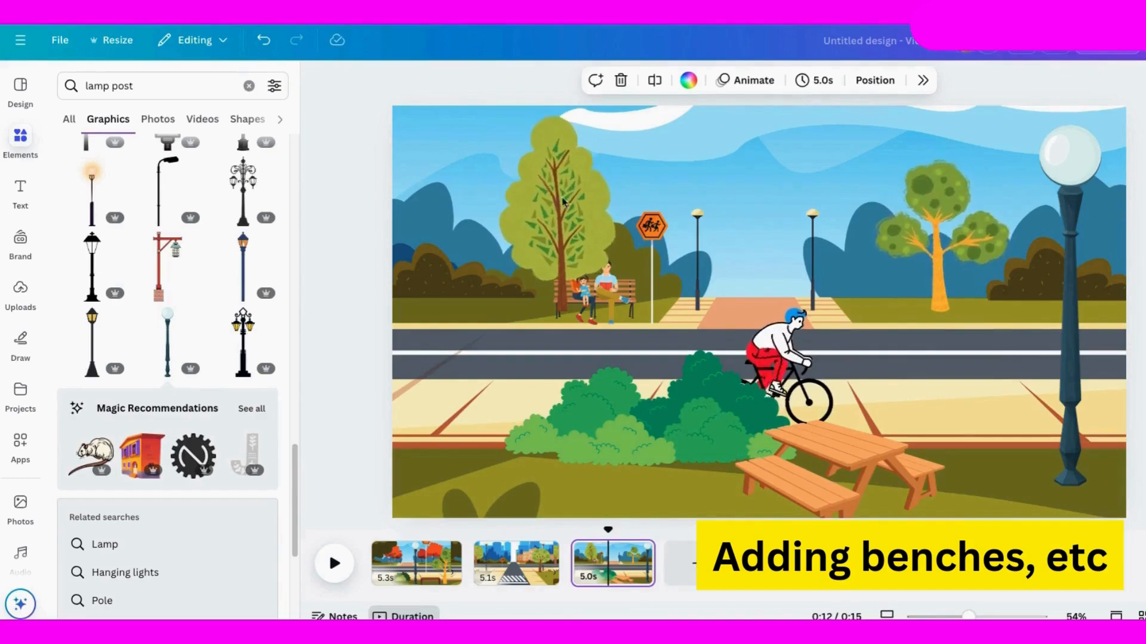
click(595, 273)
click(623, 298)
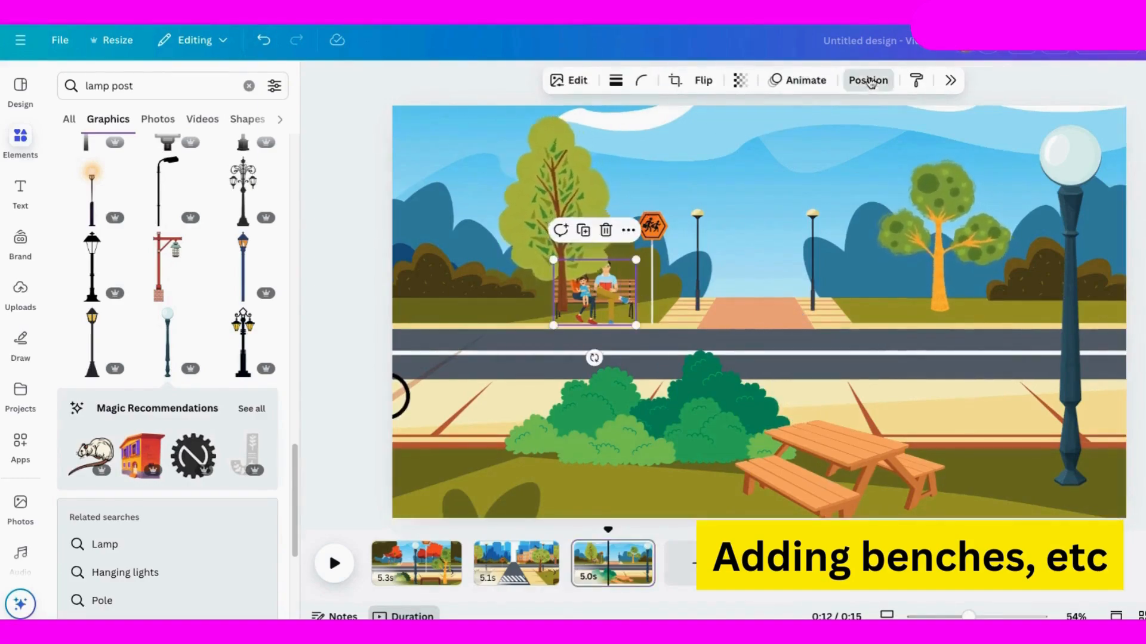
click(868, 80)
drag(1106, 476, 1101, 297)
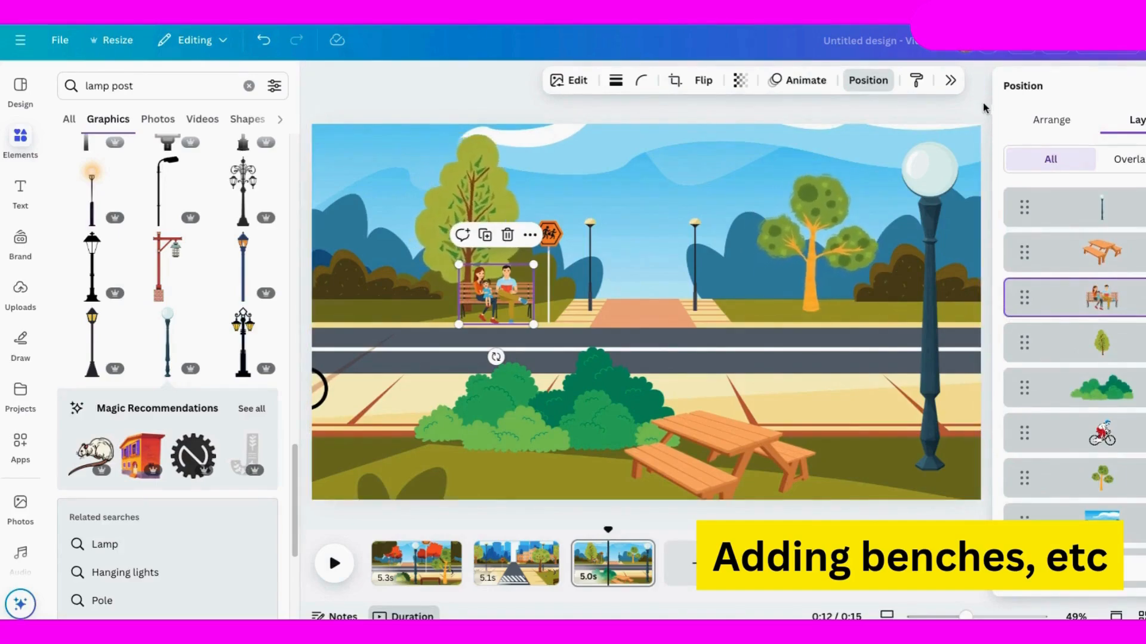
Add globe lamp posts over the second page's two large street lamps and bring both trees in front of them.
click(512, 562)
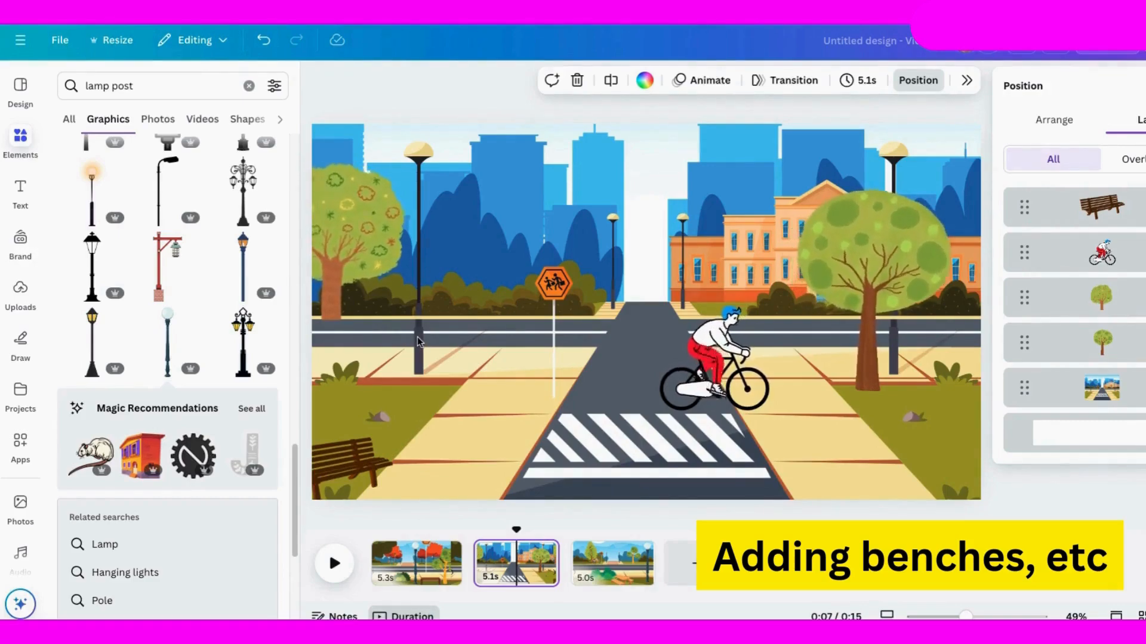
drag(418, 342, 419, 339)
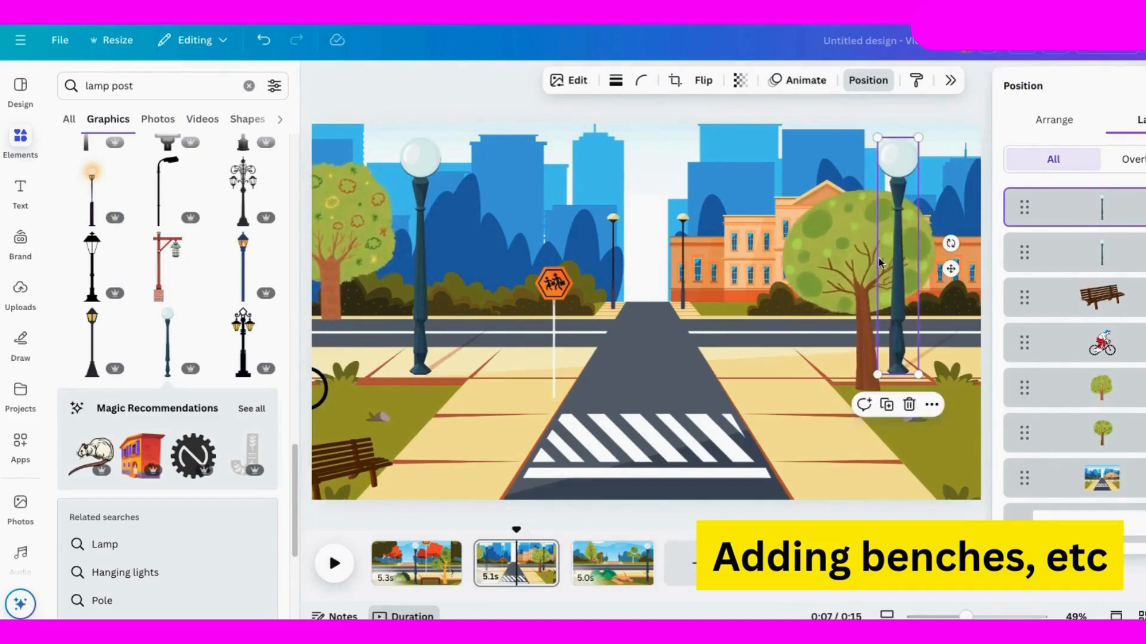
drag(1120, 389, 1123, 199)
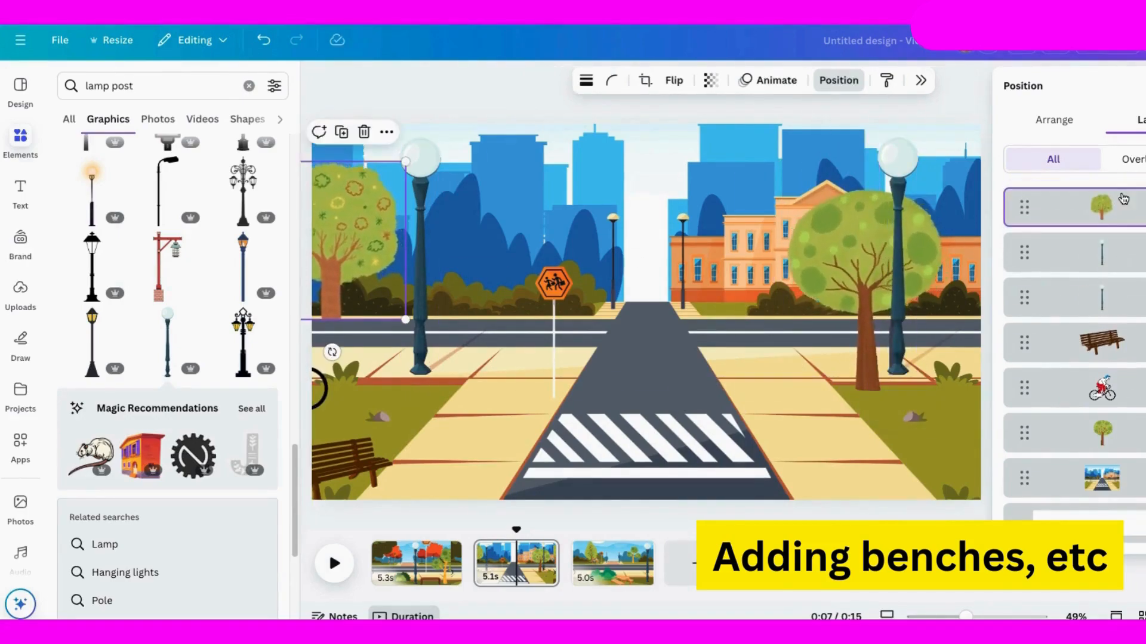
drag(1124, 440, 1114, 234)
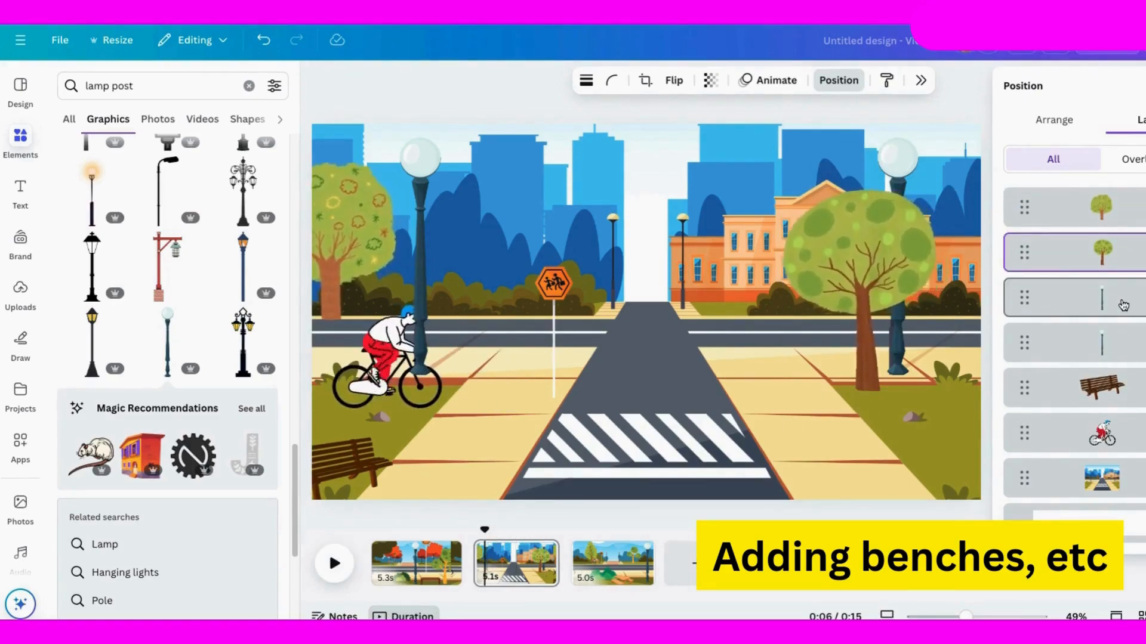
Move both lamp posts on the second page behind the cyclist in the layer order and preview the ride.
click(1122, 307)
shift+click(1119, 343)
drag(1117, 344, 1099, 438)
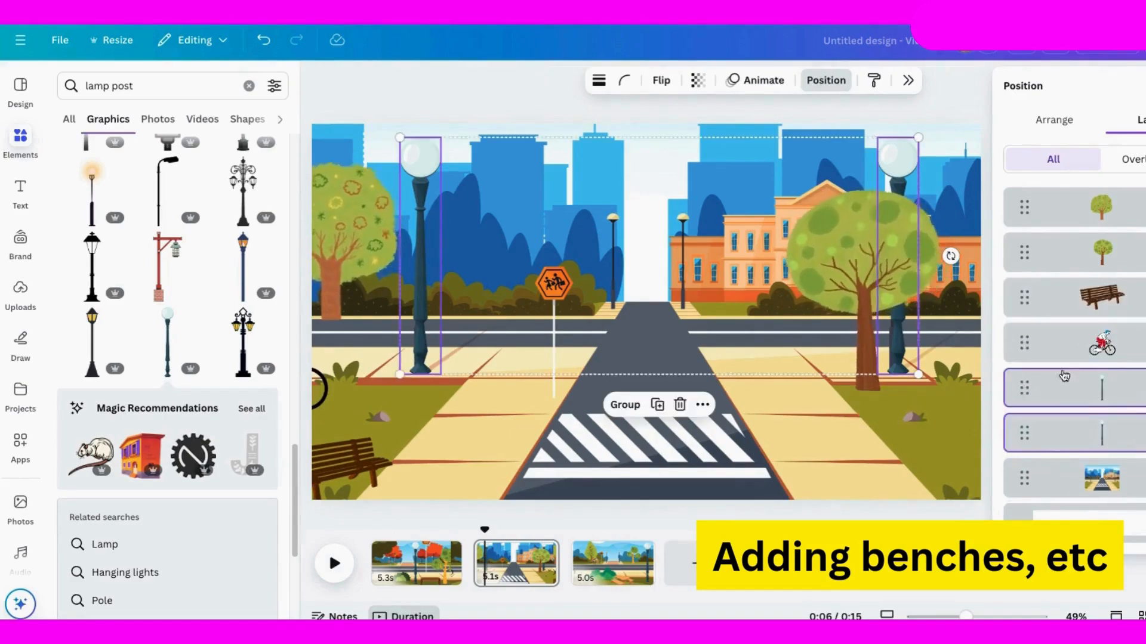
click(335, 565)
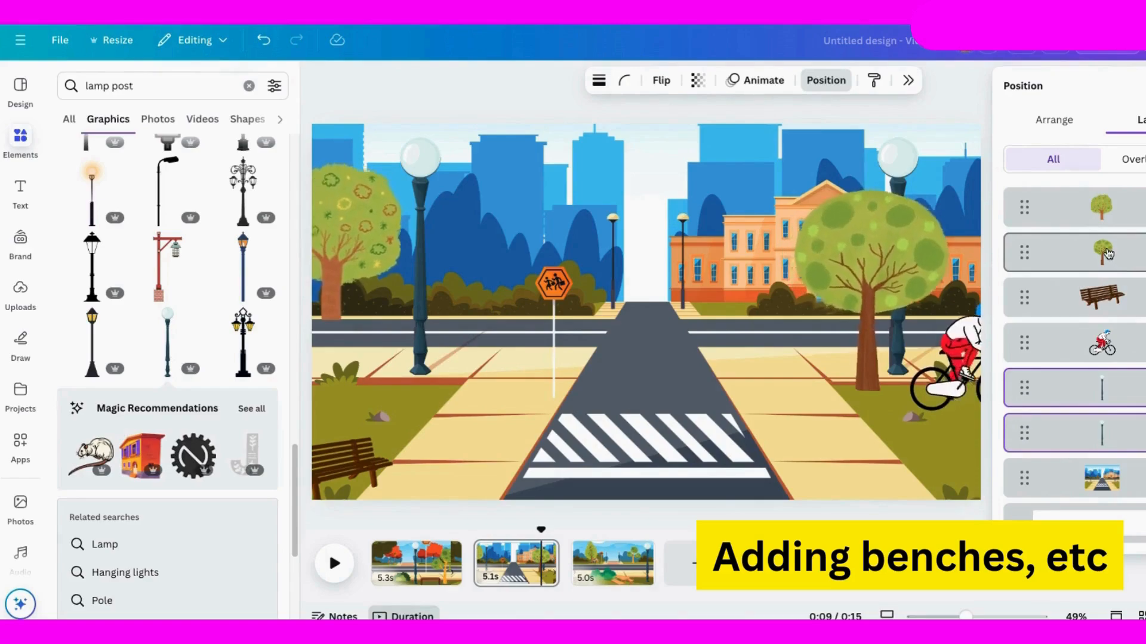
Try layering the second page's right tree between the two lamp posts and preview the video from the start.
drag(1108, 253, 1103, 388)
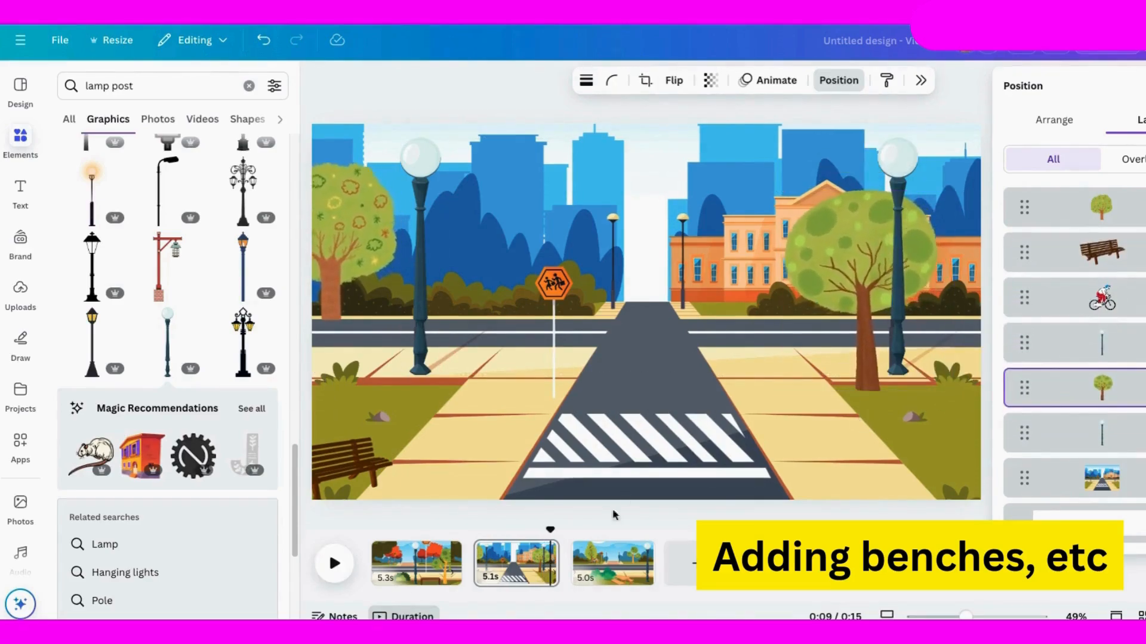
click(335, 563)
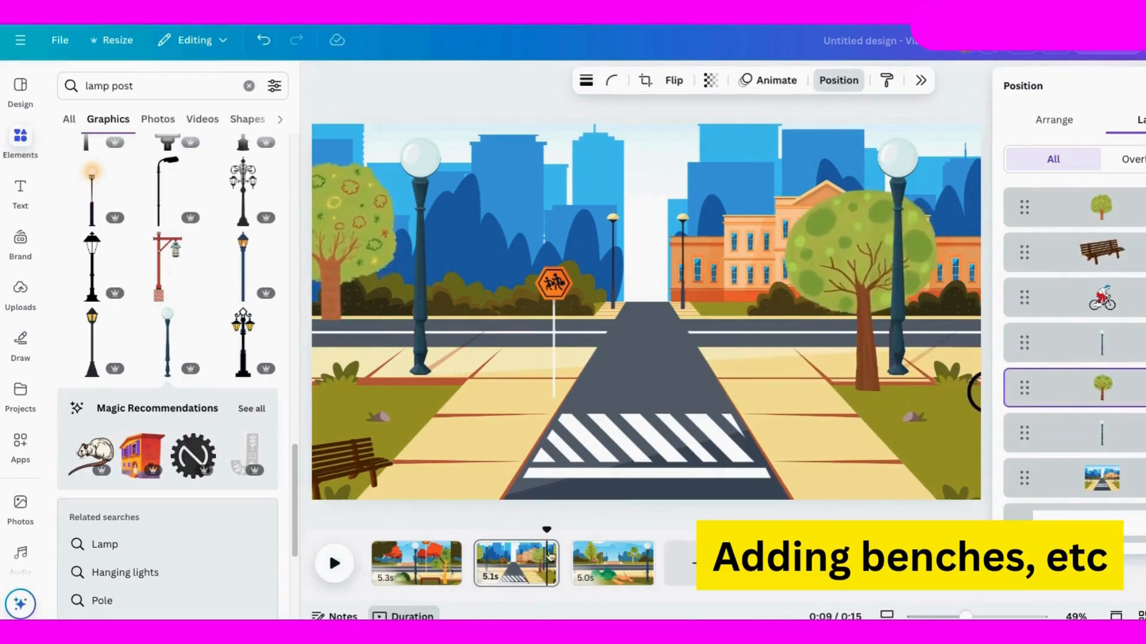
drag(513, 531, 365, 531)
click(332, 573)
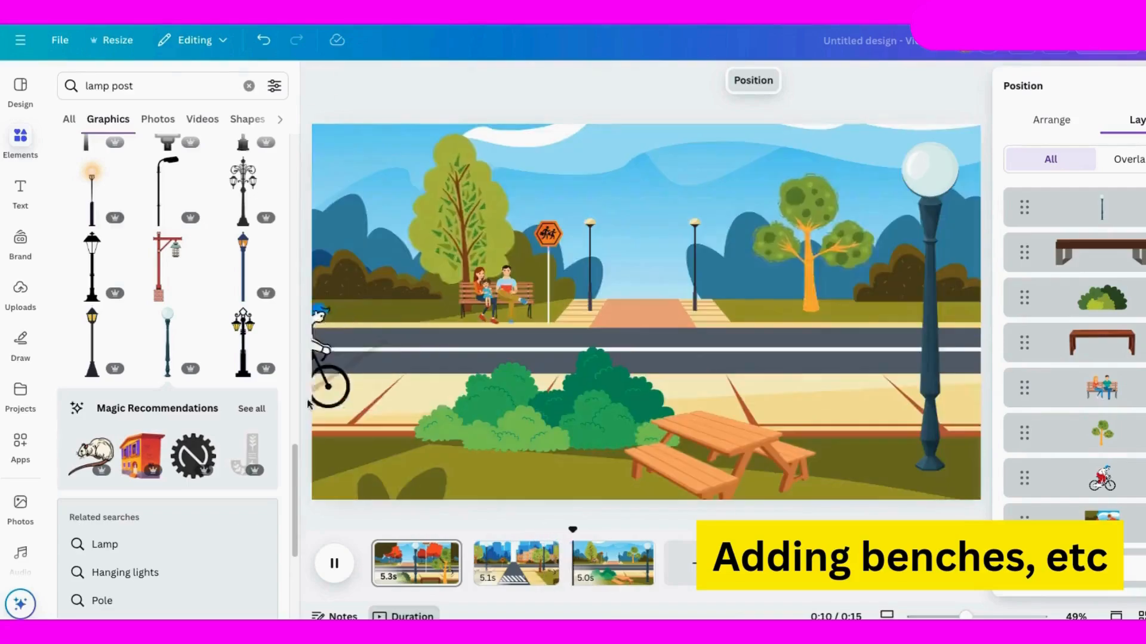
Layer the second page's right tree in front of both lamp posts but behind the cyclist, and replay the ride.
drag(585, 528, 501, 528)
click(1137, 390)
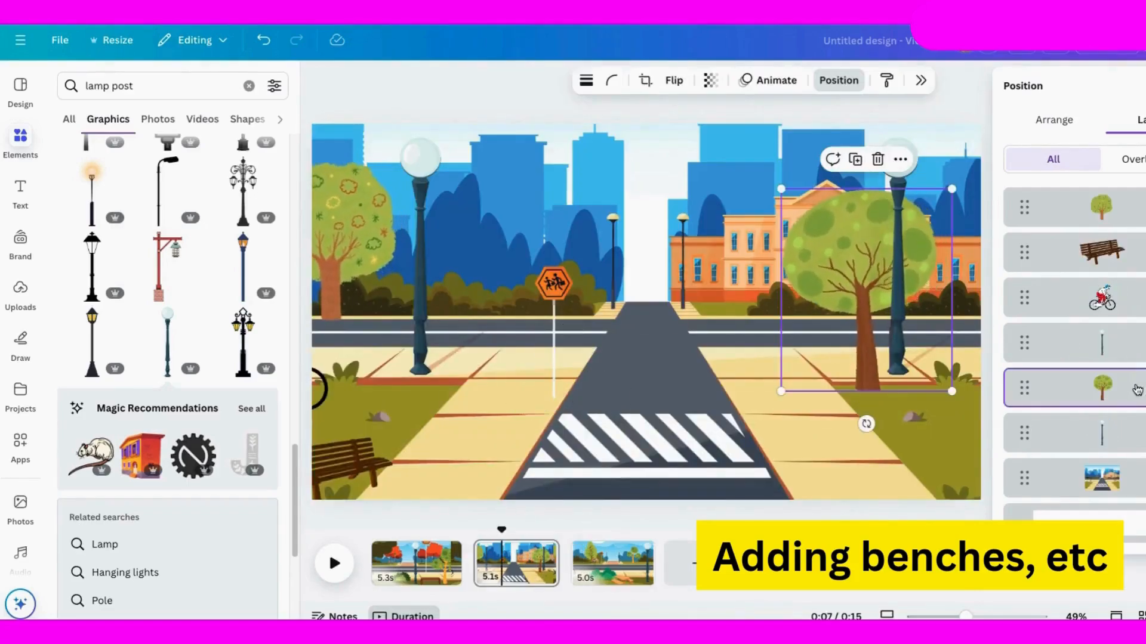
drag(1113, 400, 1108, 344)
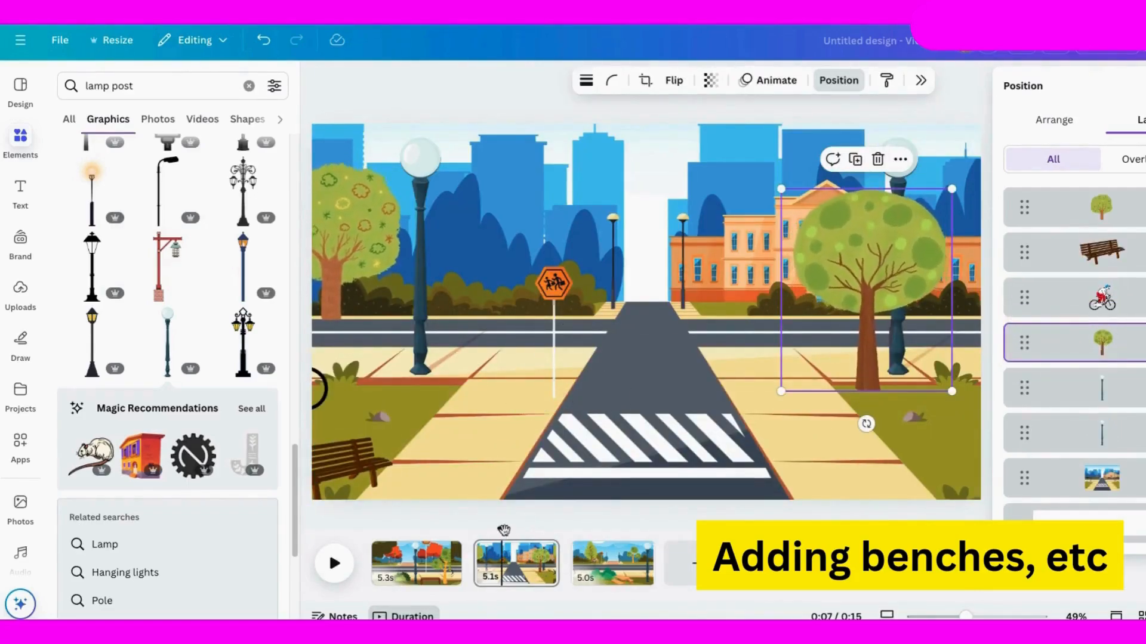
click(333, 565)
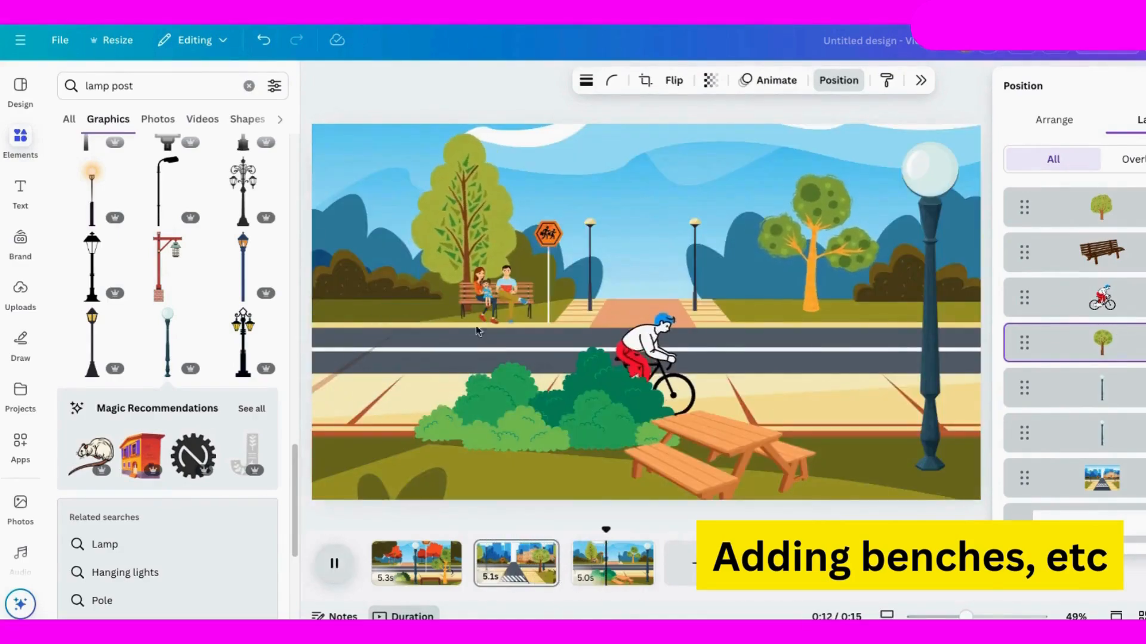
click(333, 571)
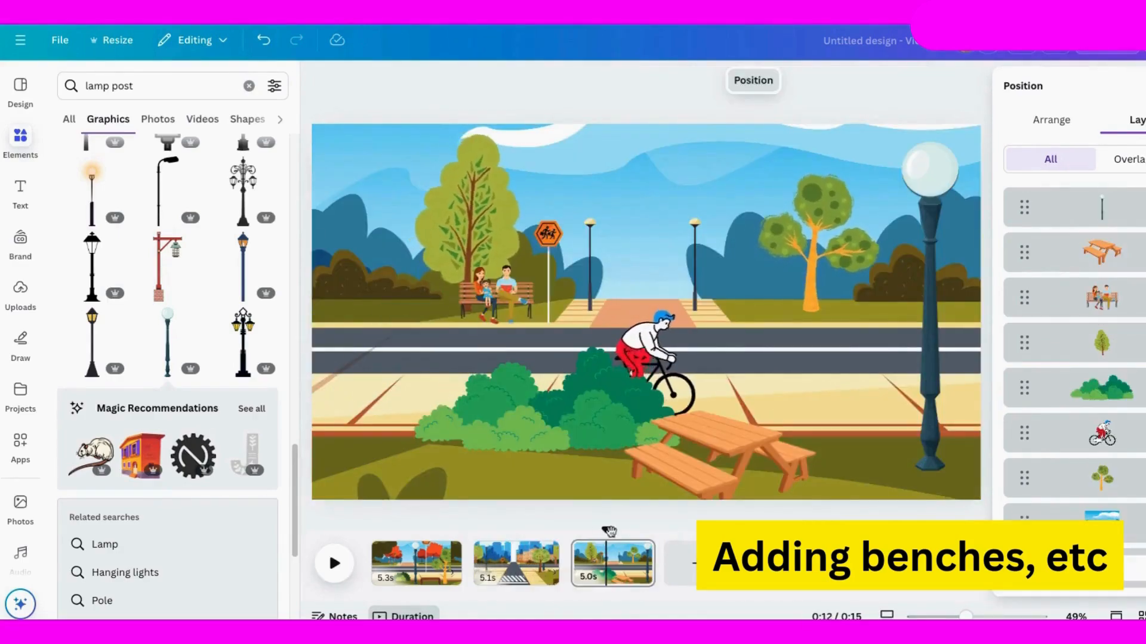
Layer the third page's family bench and tall tree behind the cyclist, keeping the bench in front of the tree, and check the scene.
drag(608, 530, 588, 530)
drag(1024, 298, 1024, 433)
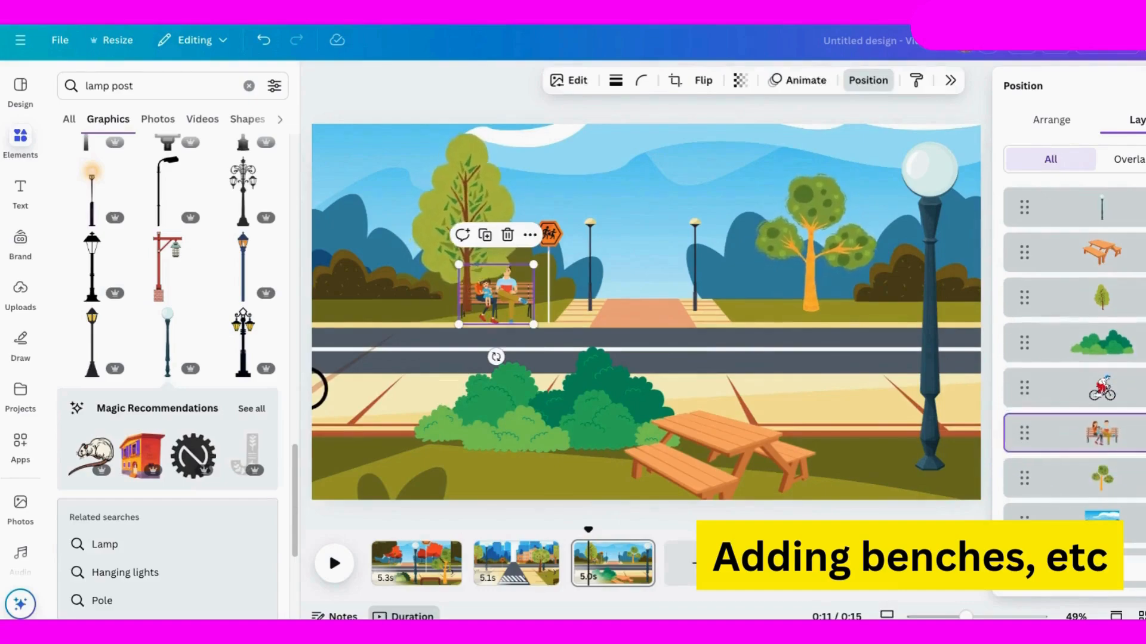
drag(1131, 297, 1130, 492)
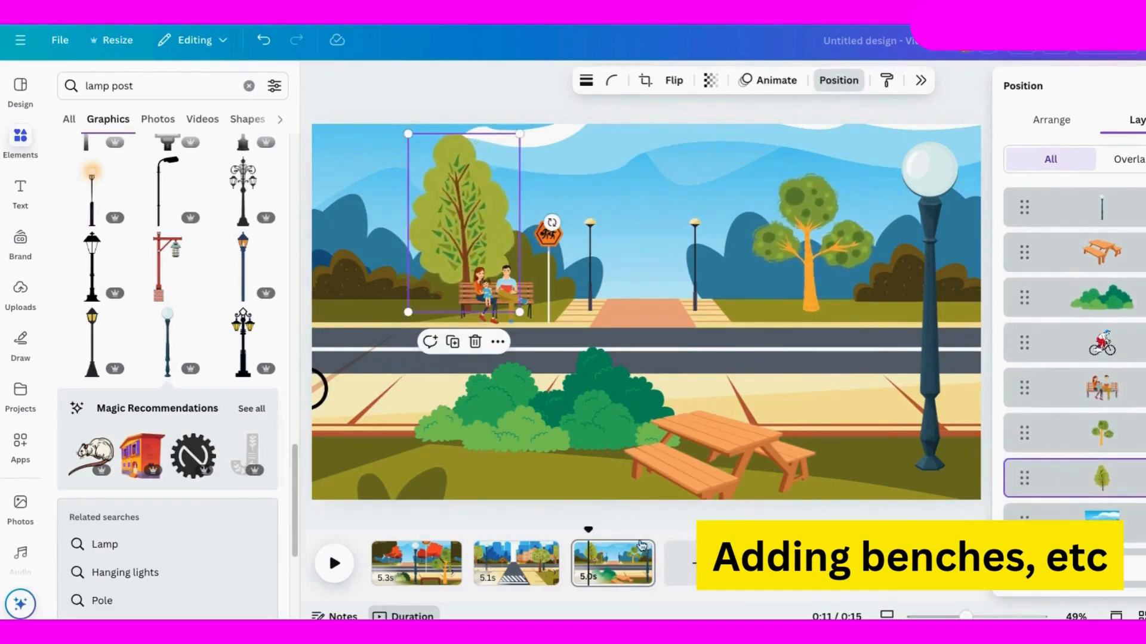
drag(588, 531, 575, 531)
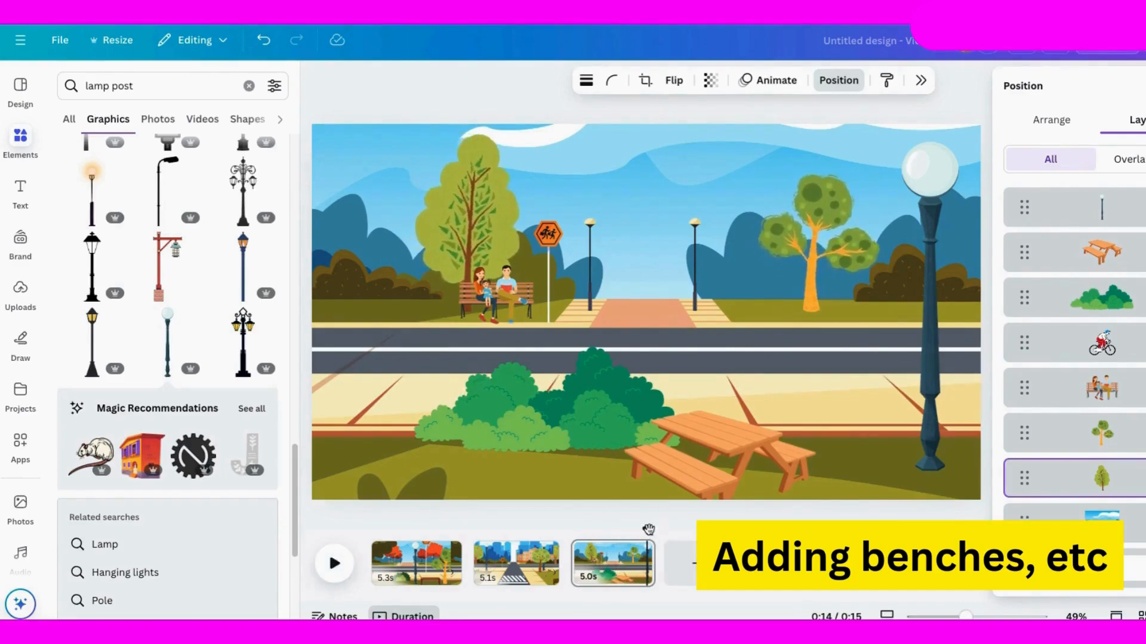
drag(649, 529, 371, 528)
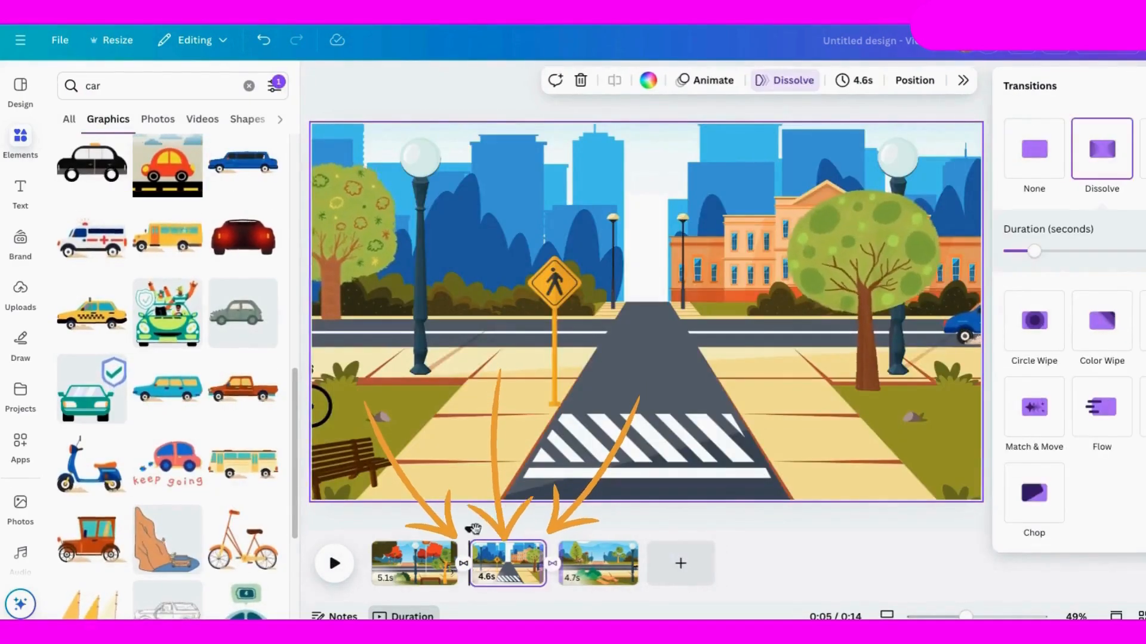
Preview the complete ride through all three scenes and replay the second page.
click(335, 564)
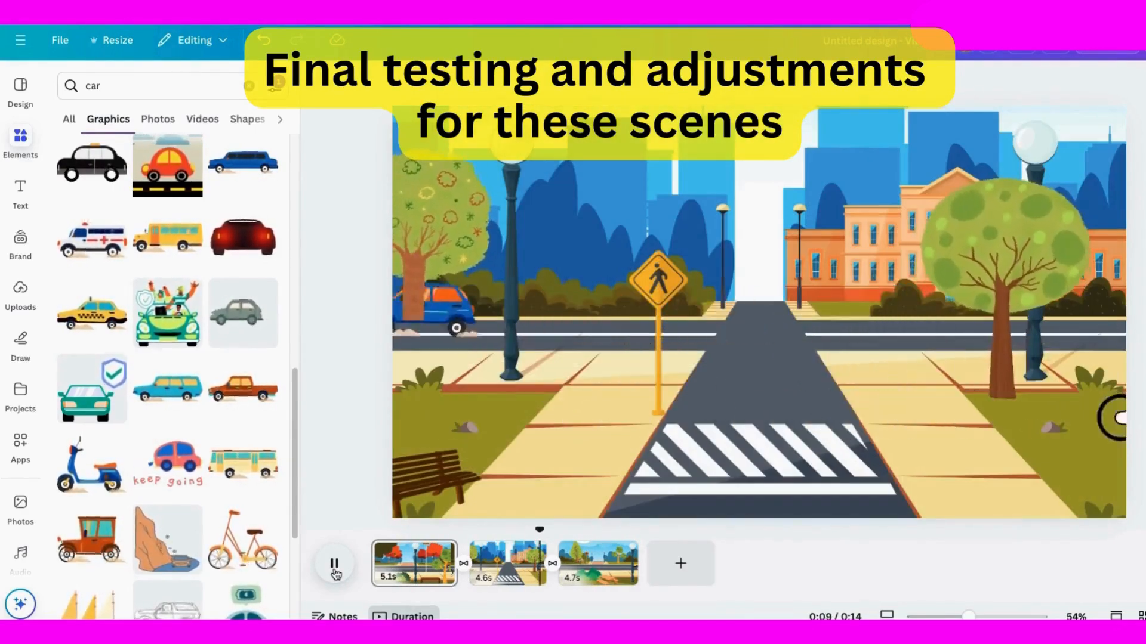
click(336, 570)
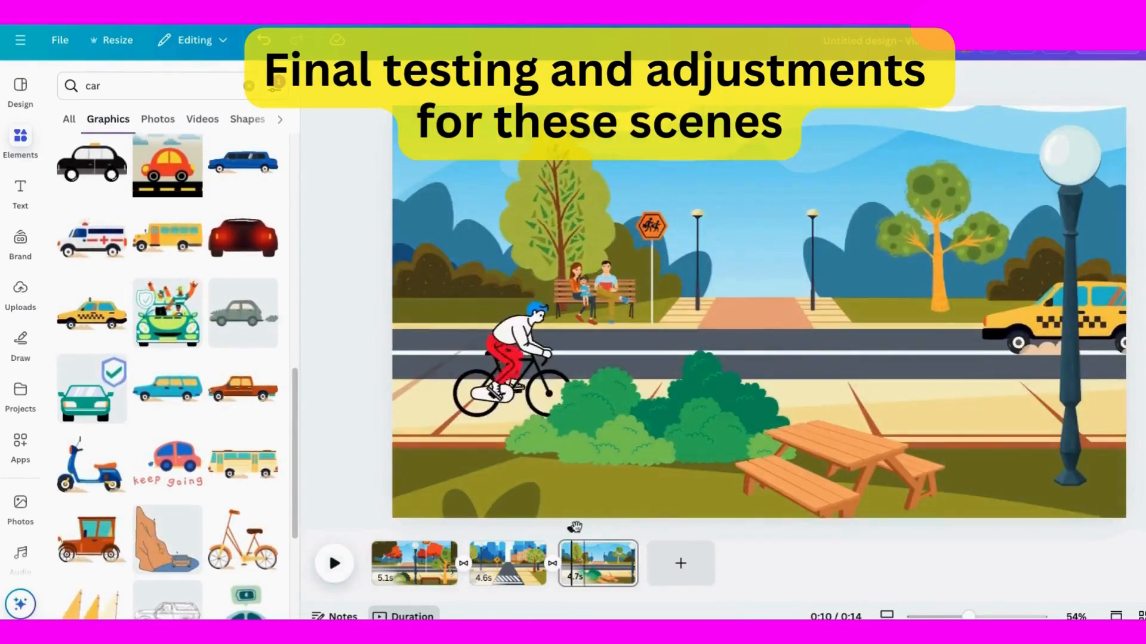
drag(572, 530, 496, 530)
click(333, 567)
Move the second page's left tree down the layer order so it sits behind the cyclist.
click(333, 566)
click(430, 222)
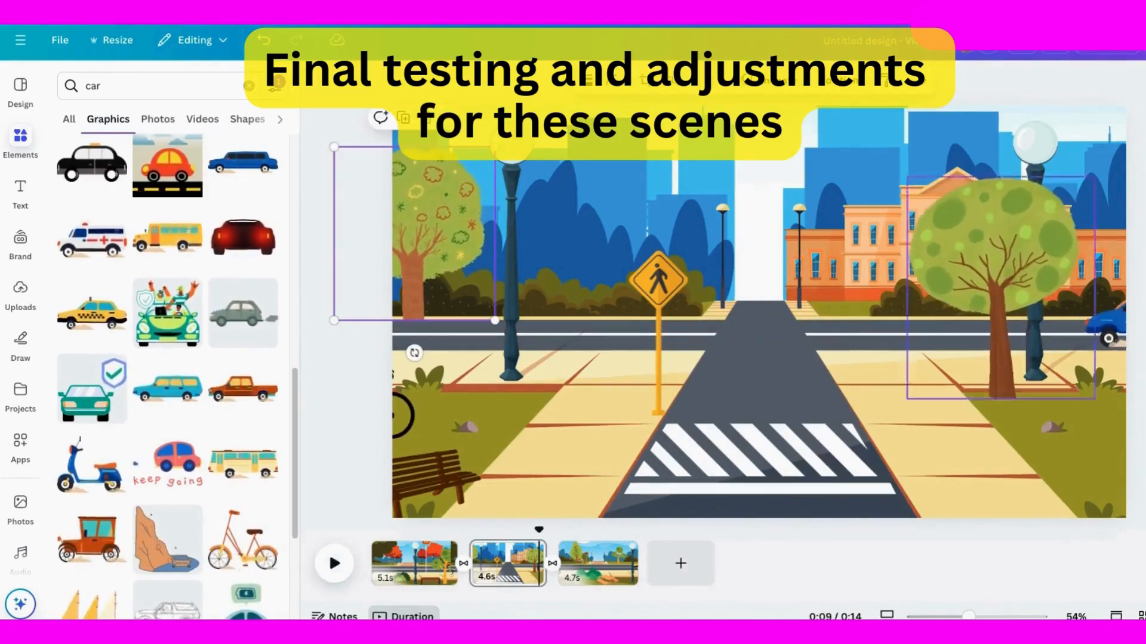
click(838, 80)
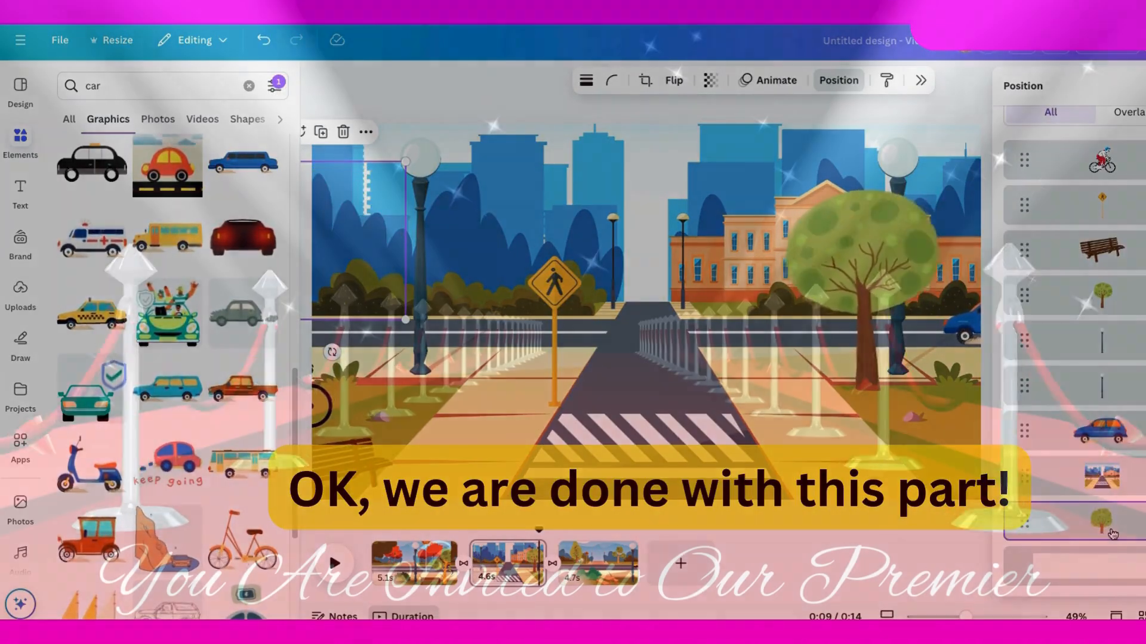